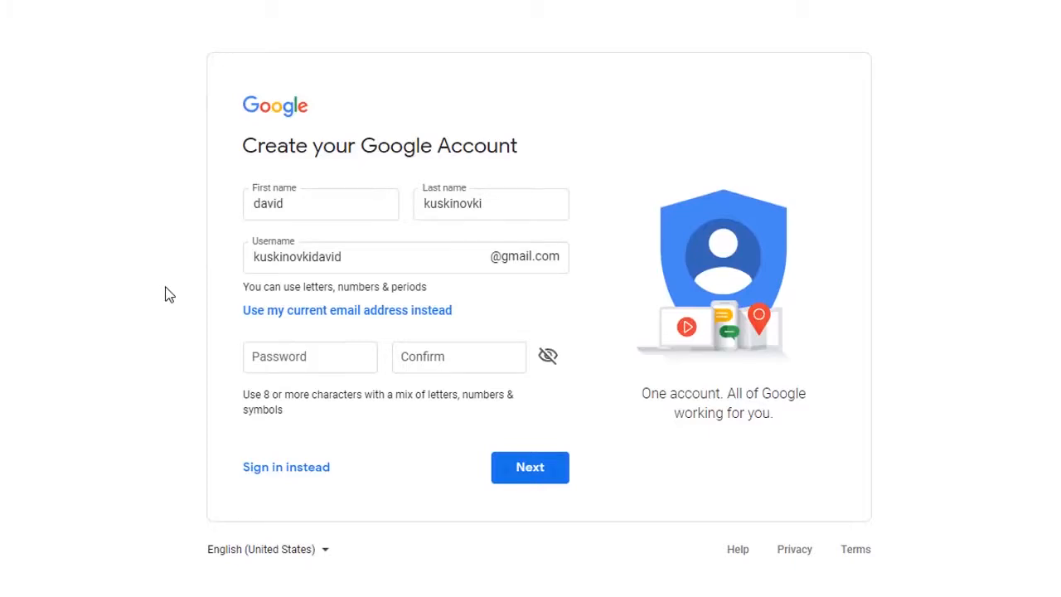
# - Register the business's existing email address instead of a new Gmail, and set and confirm the account password
pyautogui.click(282, 316)
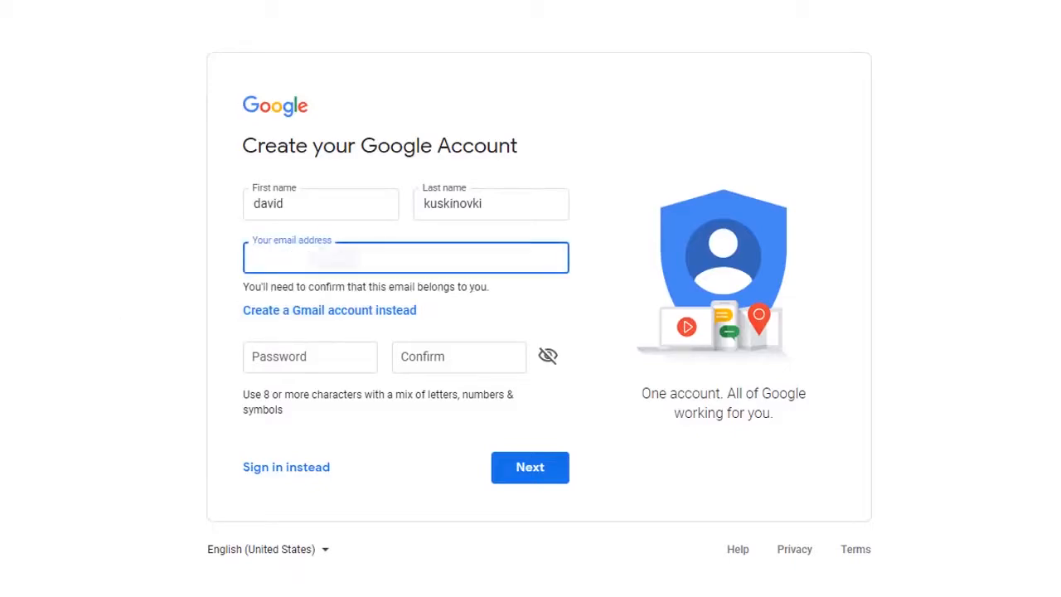
pyautogui.hotkey('ctrl', 'v')
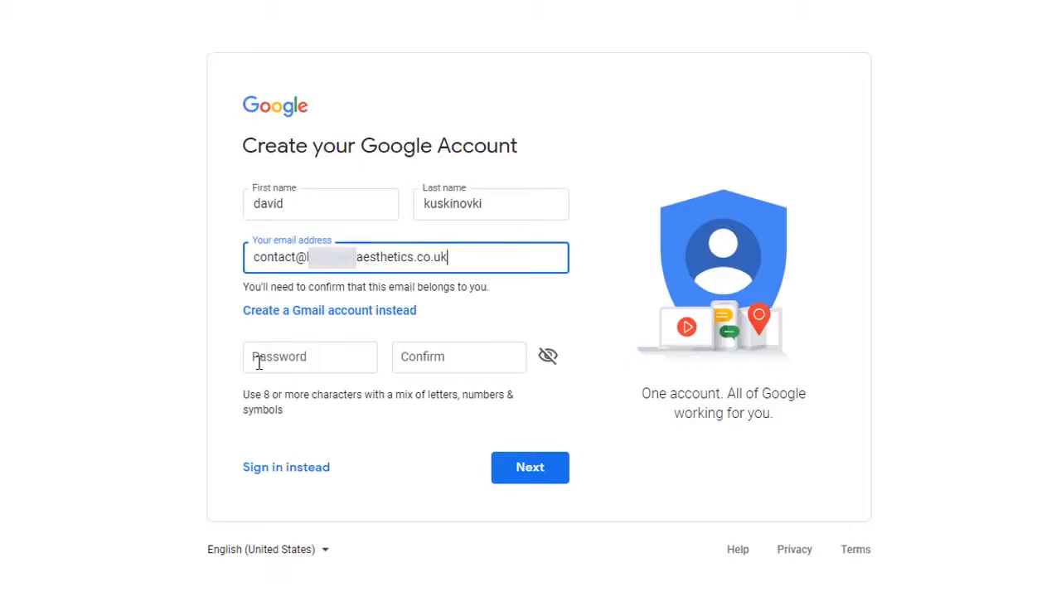
pyautogui.click(300, 351)
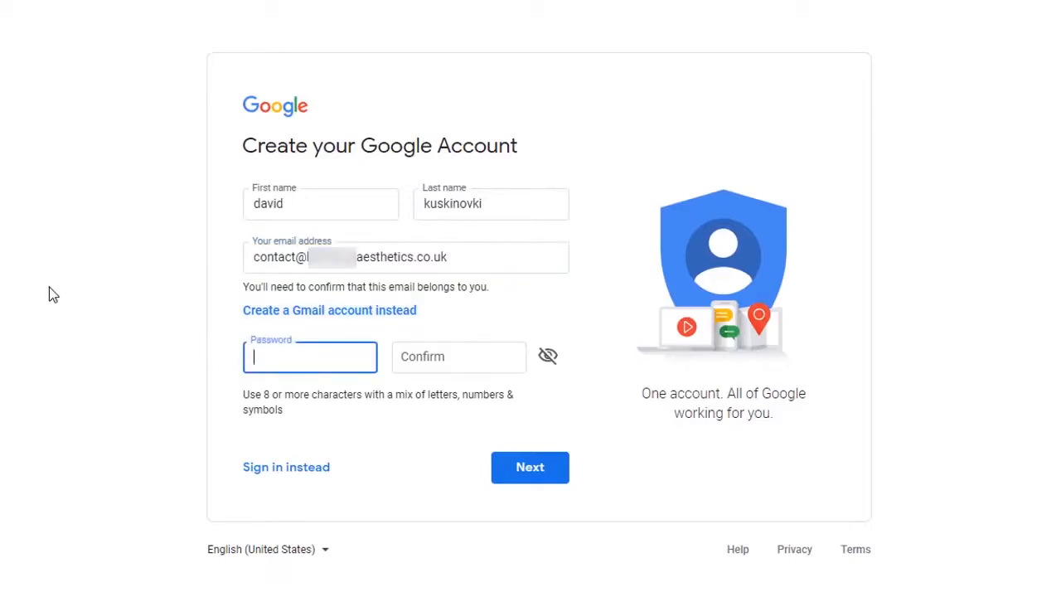
pyautogui.write('•••••••••')
pyautogui.press('Tab')
pyautogui.write('•••••••••')
pyautogui.click(510, 475)
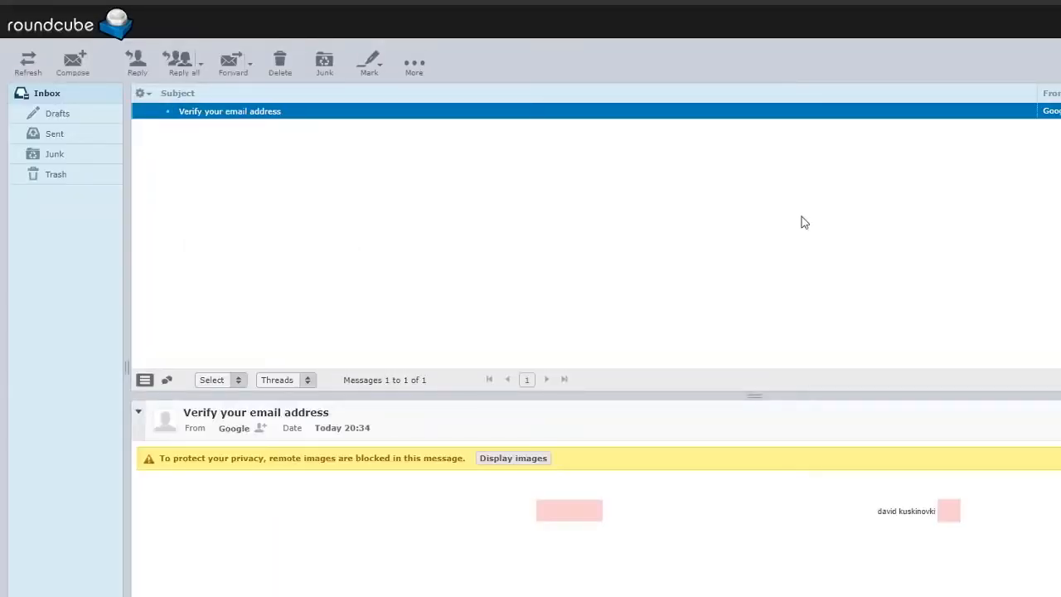
# - Select the code in Google's 'Verify your email address' message in the Roundcube inbox
pyautogui.scroll(-5, 926, 585)
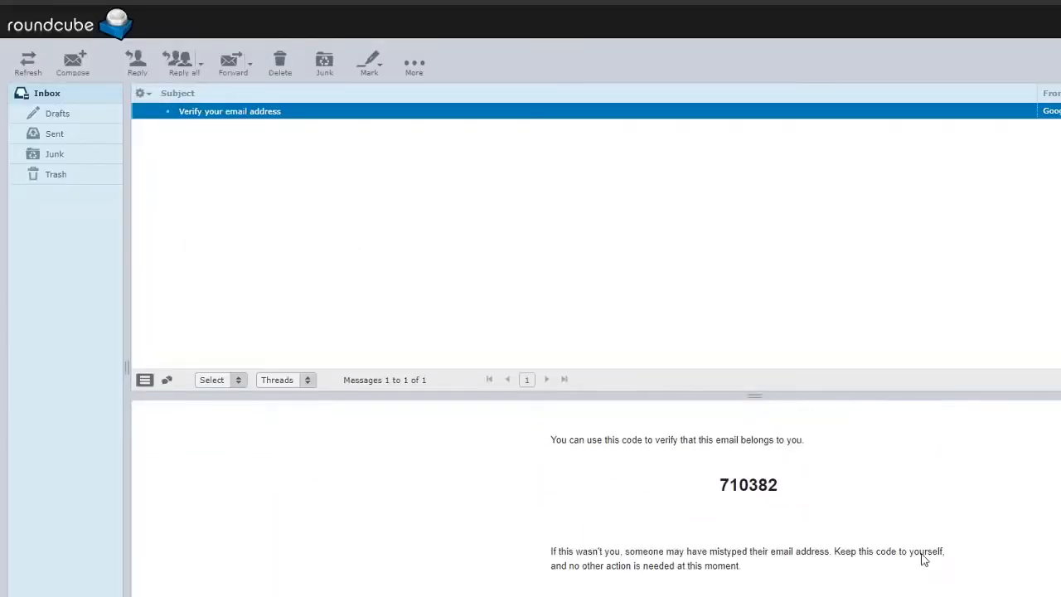
pyautogui.moveTo(718, 484); pyautogui.dragTo(778, 485)
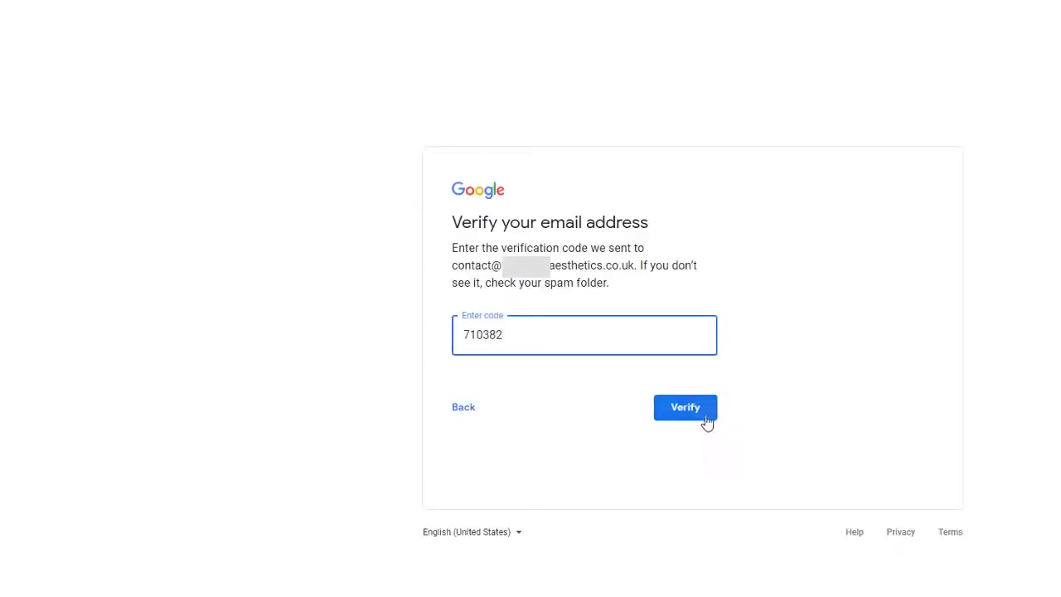
pyautogui.click(703, 417)
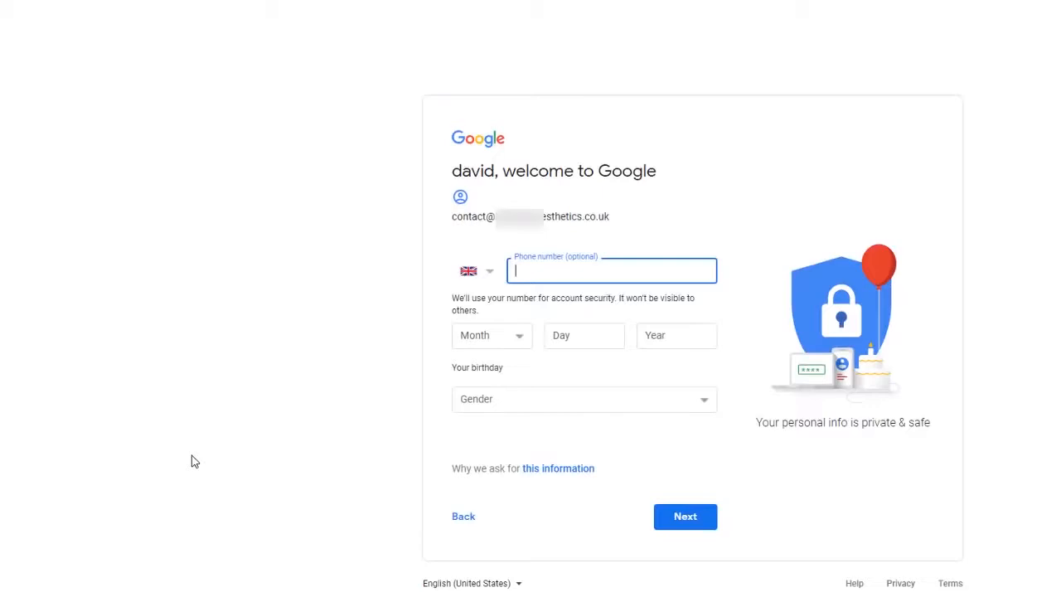
# - Enter birthday 1 January 1971 and gender Female for the new Google account
pyautogui.click(514, 343)
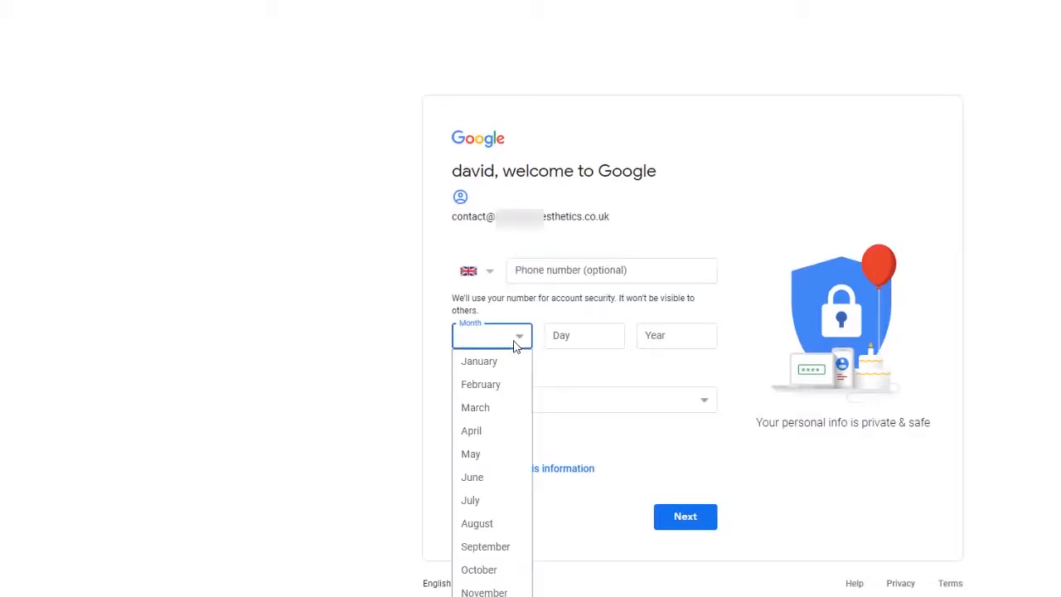
pyautogui.click(518, 361)
pyautogui.click(578, 340)
pyautogui.write('1')
pyautogui.click(663, 337)
pyautogui.write('1971')
pyautogui.click(703, 400)
pyautogui.click(527, 421)
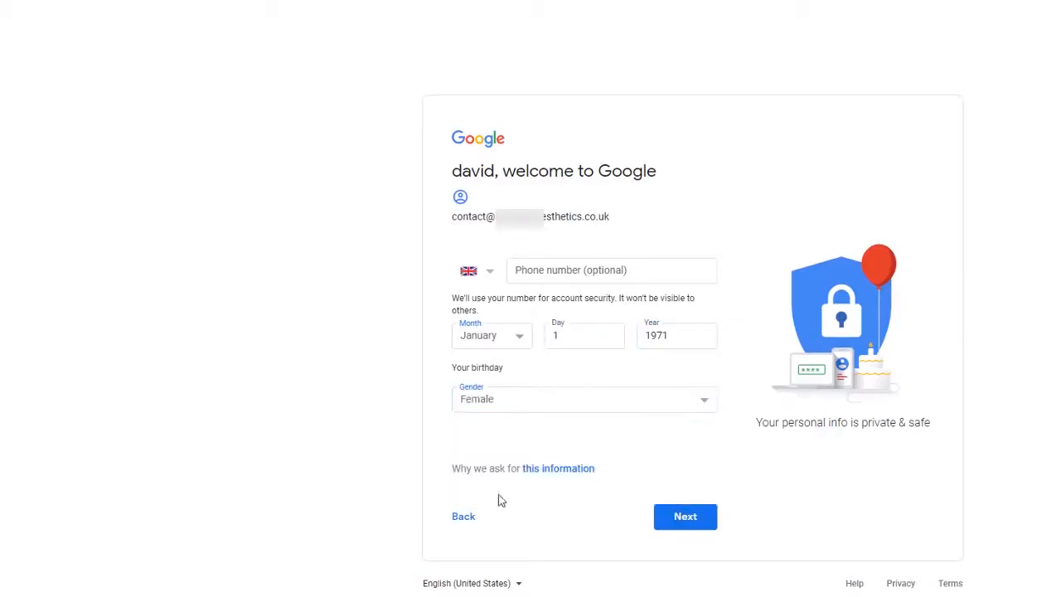
pyautogui.click(693, 522)
# - Agree to the Terms of Service and personal-information processing, then create the account with default personalization
pyautogui.scroll(-1, 732, 240)
pyautogui.scroll(-10, 733, 240)
pyautogui.click(458, 434)
pyautogui.click(457, 457)
pyautogui.click(667, 521)
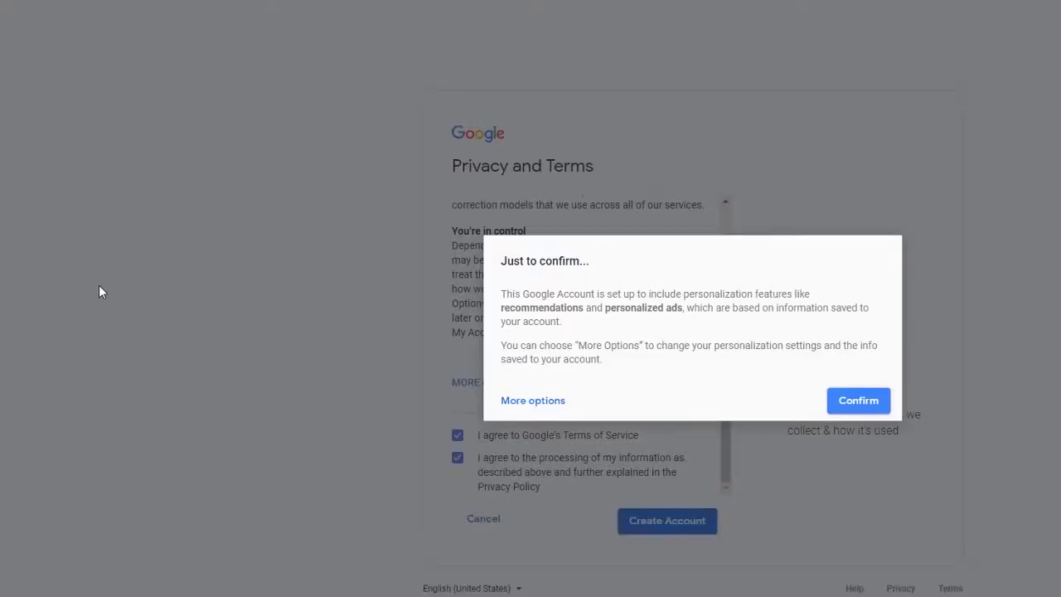
pyautogui.click(858, 401)
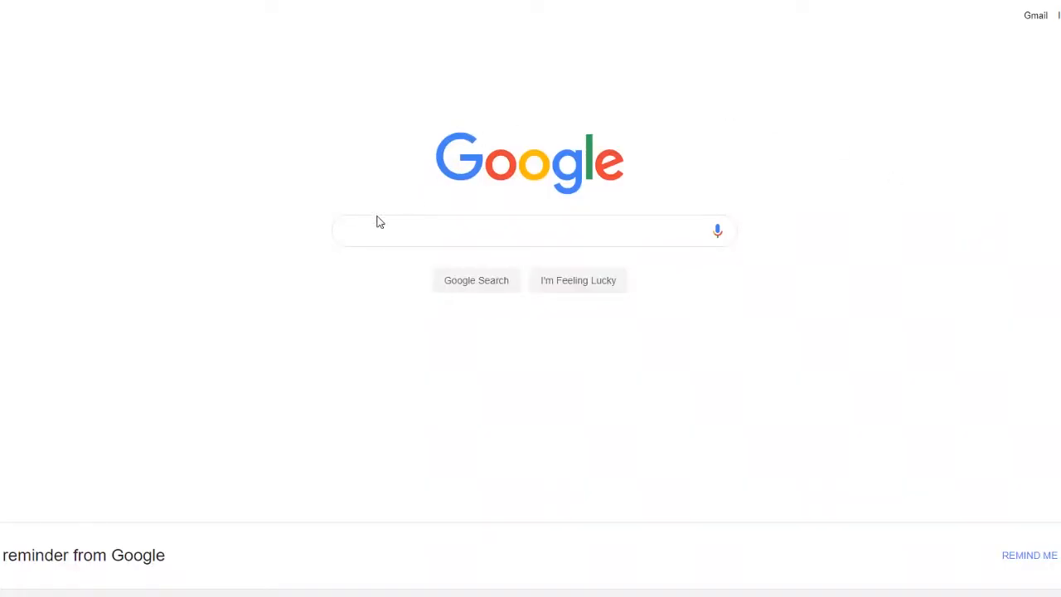
pyautogui.click(376, 222)
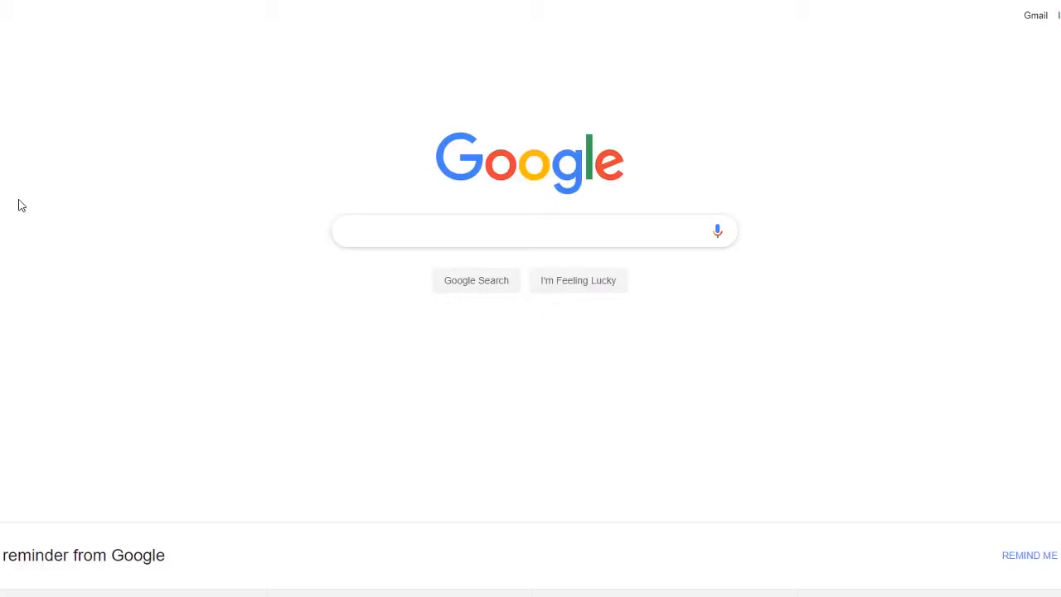
# - Search Google for Mint Hairdressing and Beauty Twickenham by name, by street address and by phone number
pyautogui.write('Mint Hairdressing and Beauty')
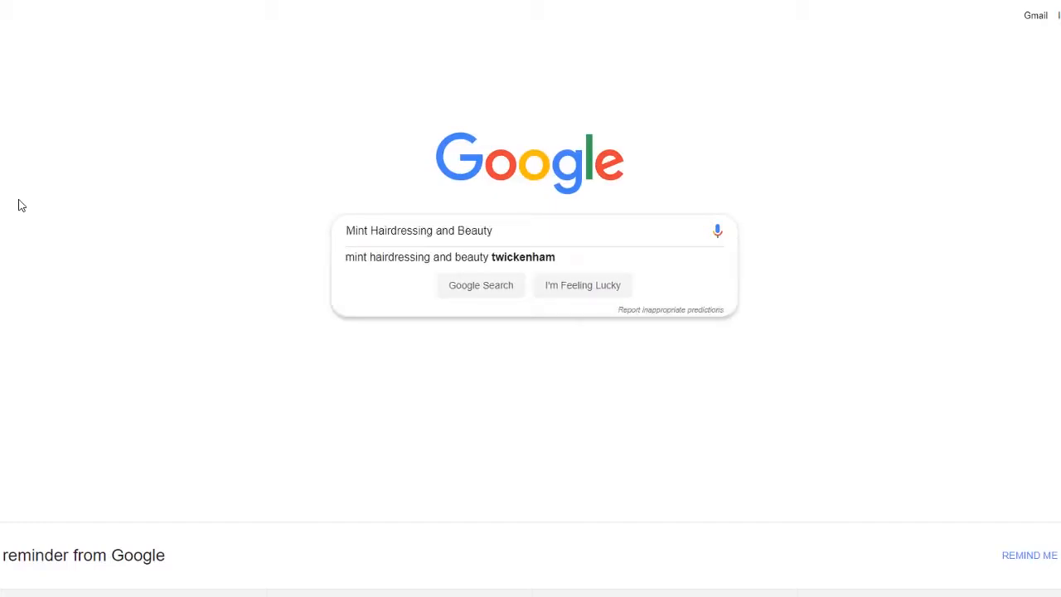
pyautogui.press('Down')
pyautogui.press('Return')
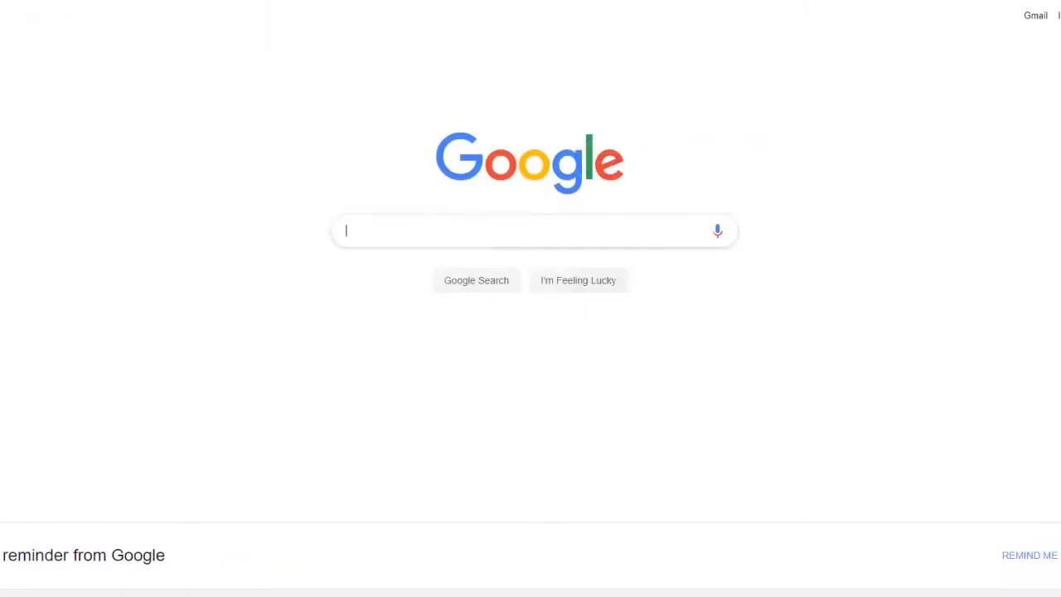
pyautogui.write('53-54 Church St, Twickenham TW1 3NR')
pyautogui.press('Return')
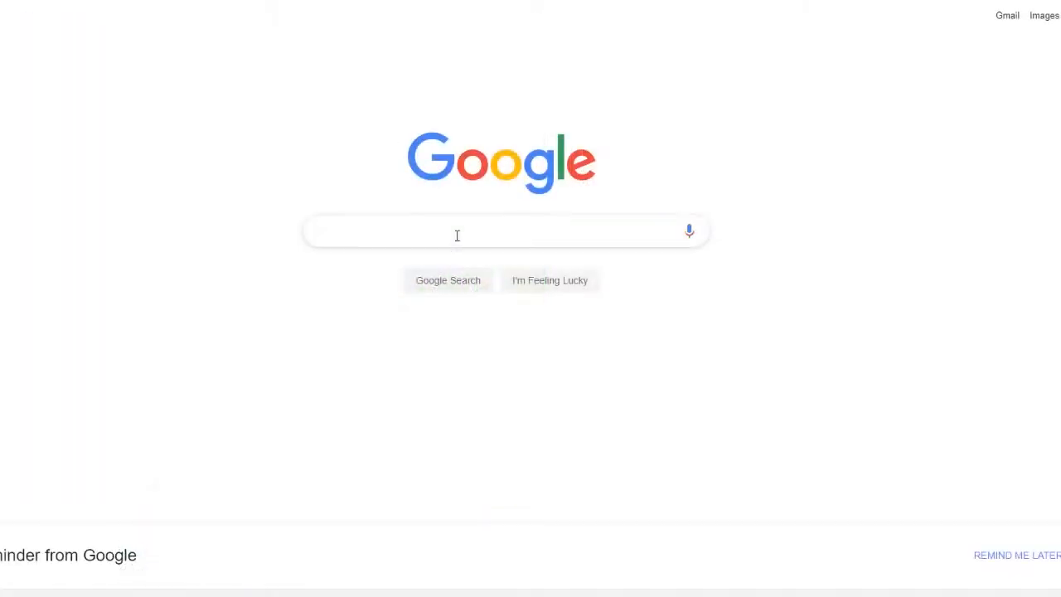
pyautogui.hotkey('ctrl', 'v')
pyautogui.press('Return')
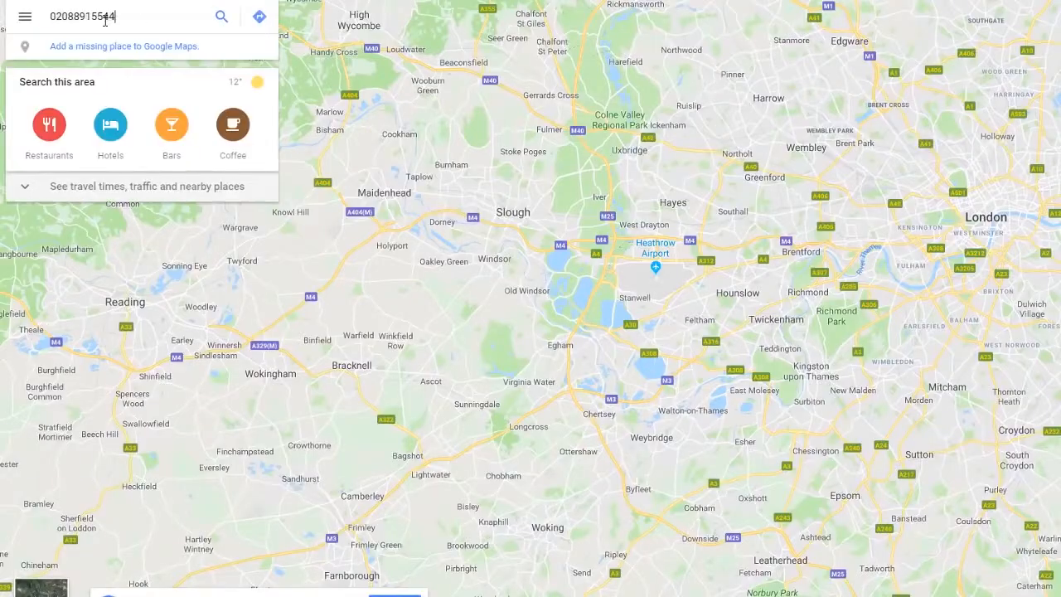
pyautogui.press('Return')
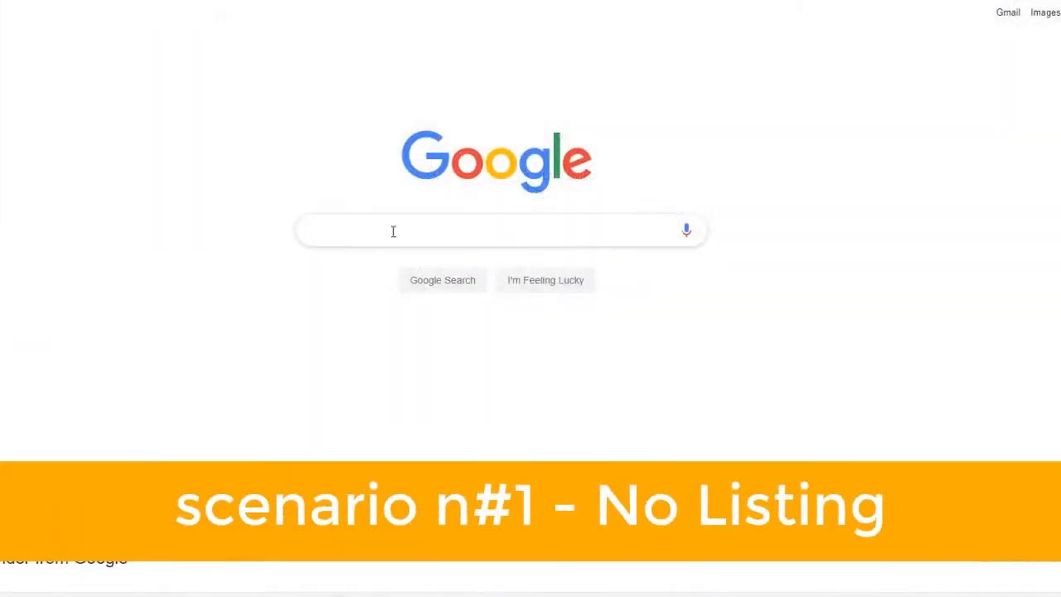
pyautogui.write('rebecca beauty salon tw')
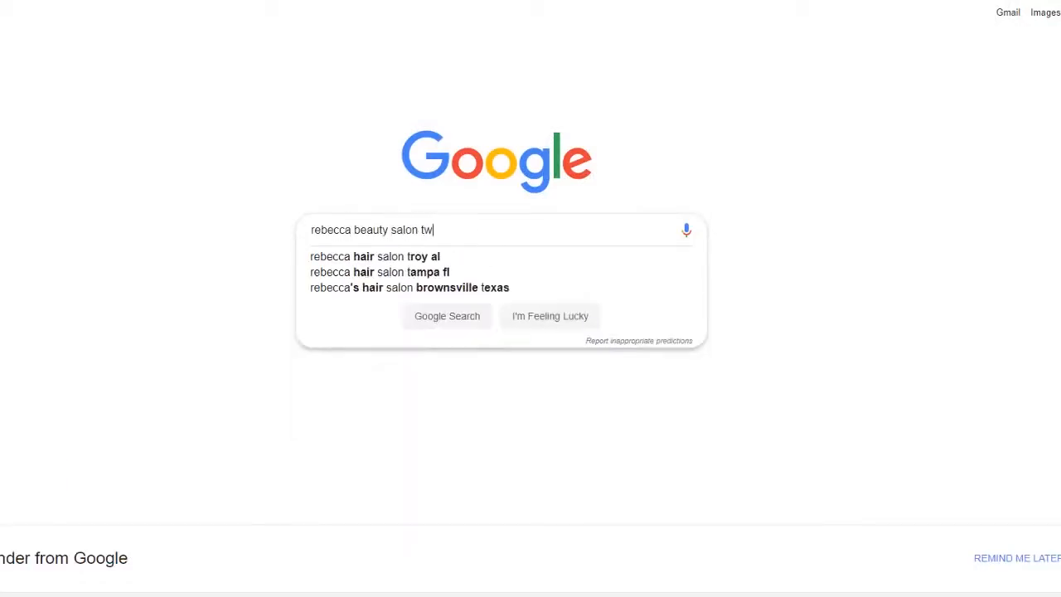
pyautogui.write('ickenham')
# - Search 'rebecca beauty salon twickenham' and 'crazy daze face painting bloxwich', then start claiming Crazy Daze Face Painting
pyautogui.press('Return')
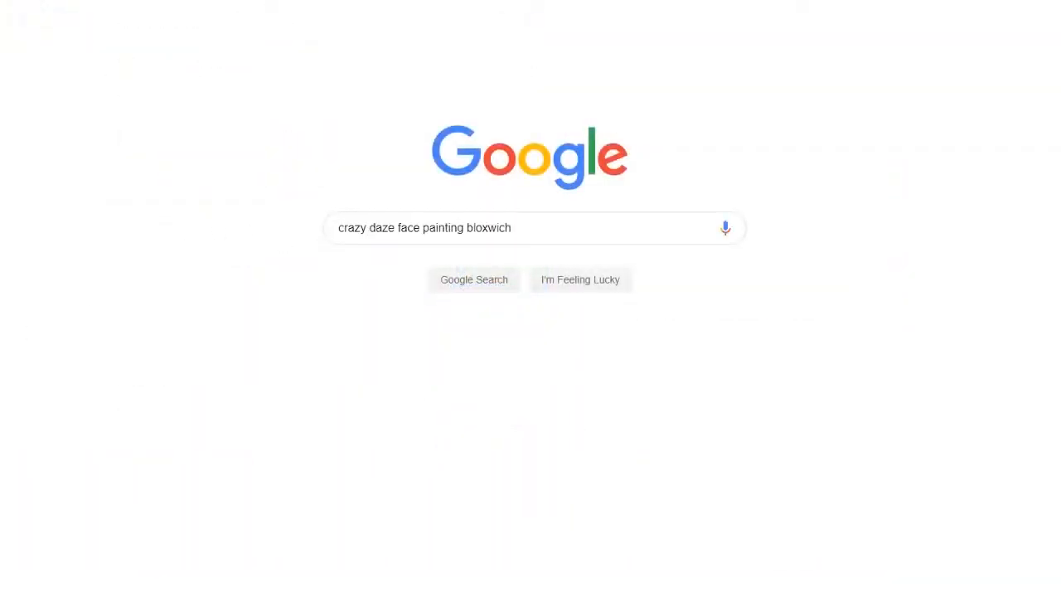
pyautogui.press('Return')
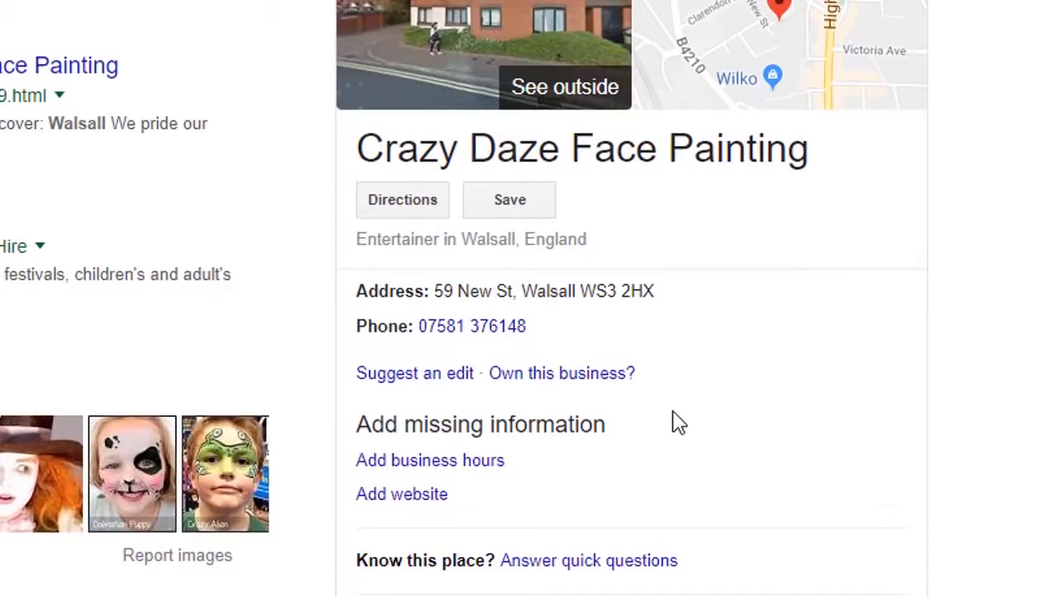
pyautogui.click(593, 387)
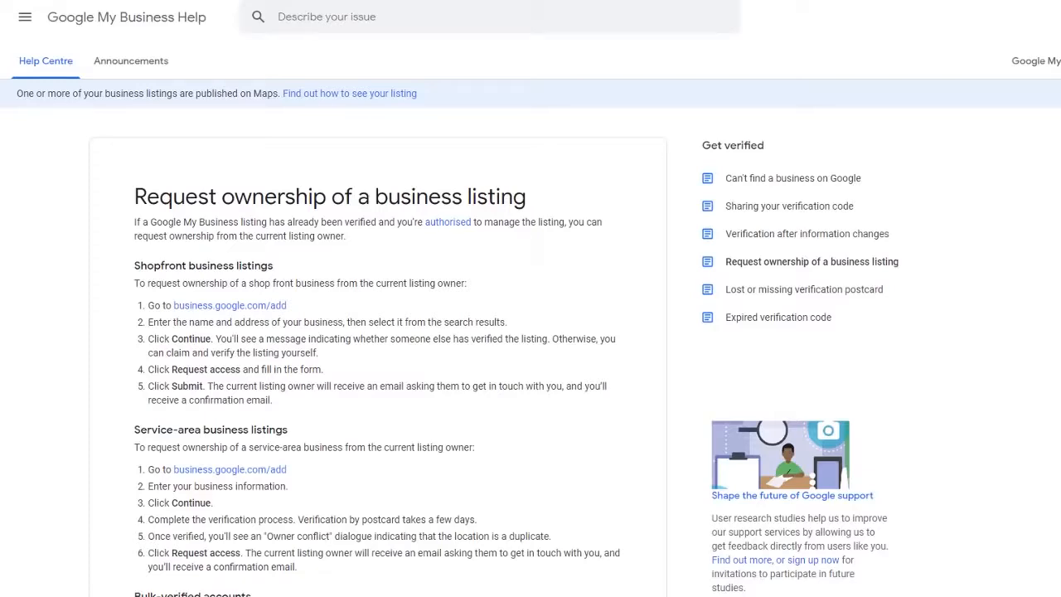
# - Scroll through the 'Request ownership of a business listing' help article
pyautogui.scroll(-3, 530, 318)
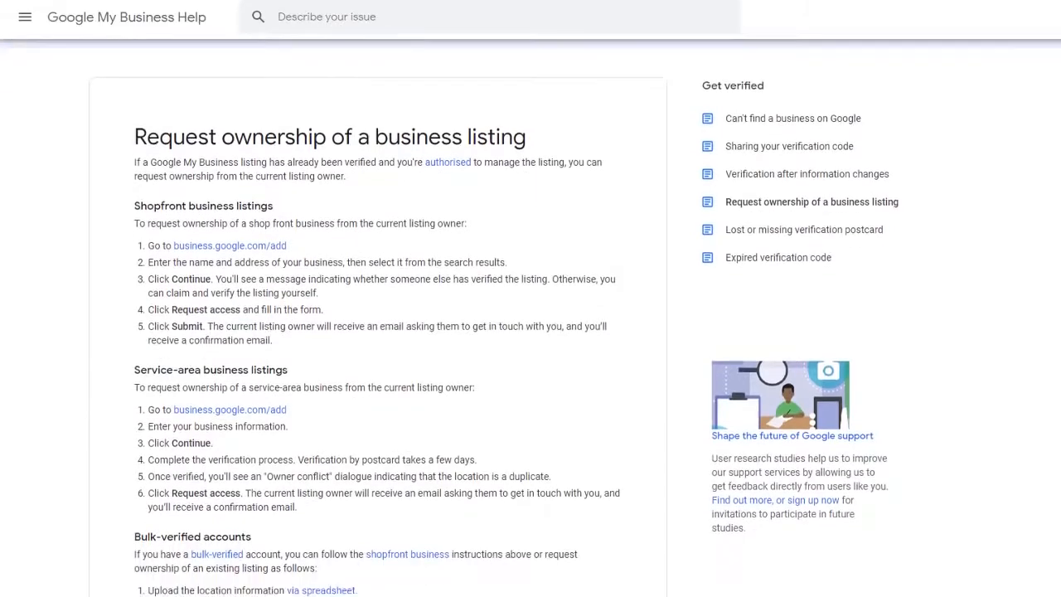
pyautogui.scroll(-5, 531, 317)
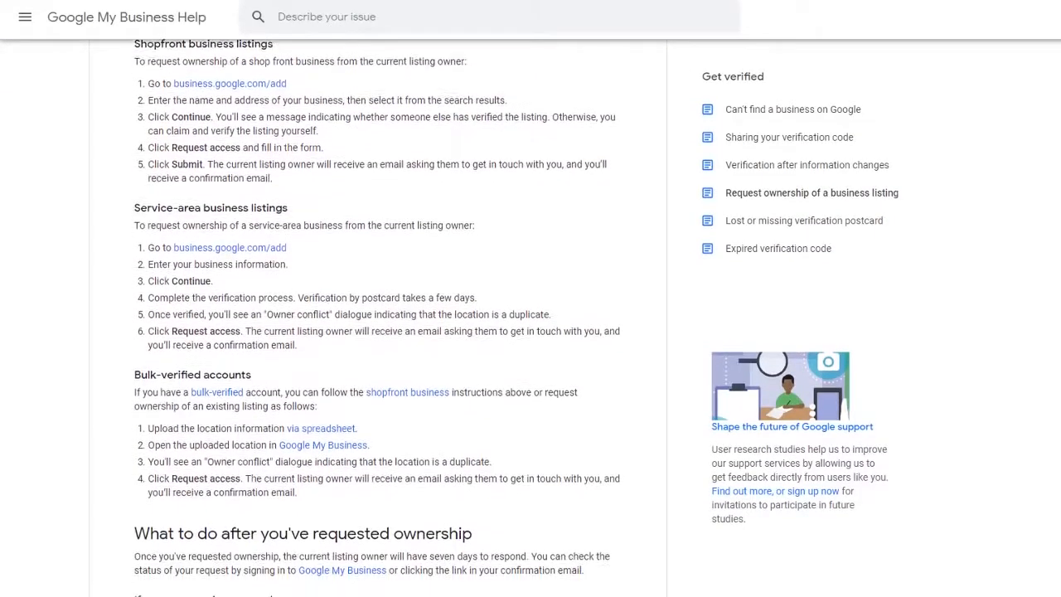
pyautogui.scroll(-2, 530, 317)
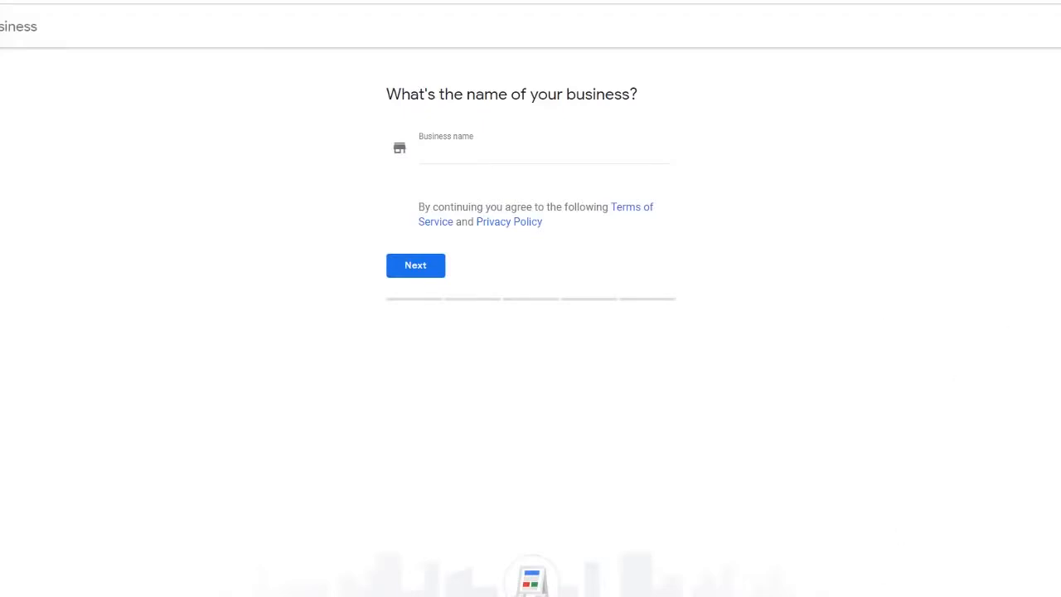
# - Type 'Molly's beauty salon' into the business name field, then append 'Detroit'
pyautogui.click(467, 149)
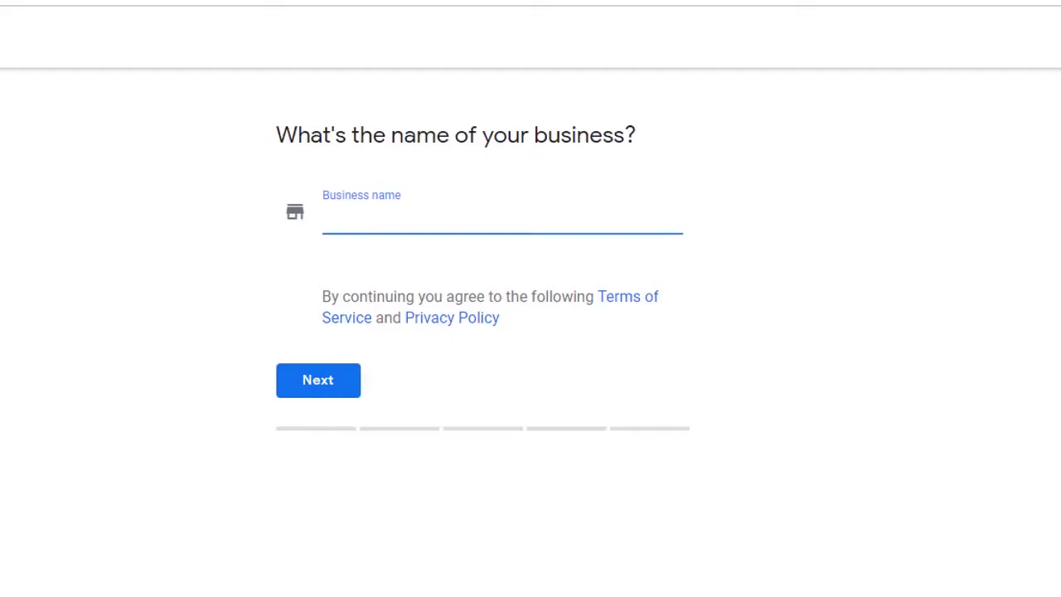
pyautogui.write("Molly's beauty salon")
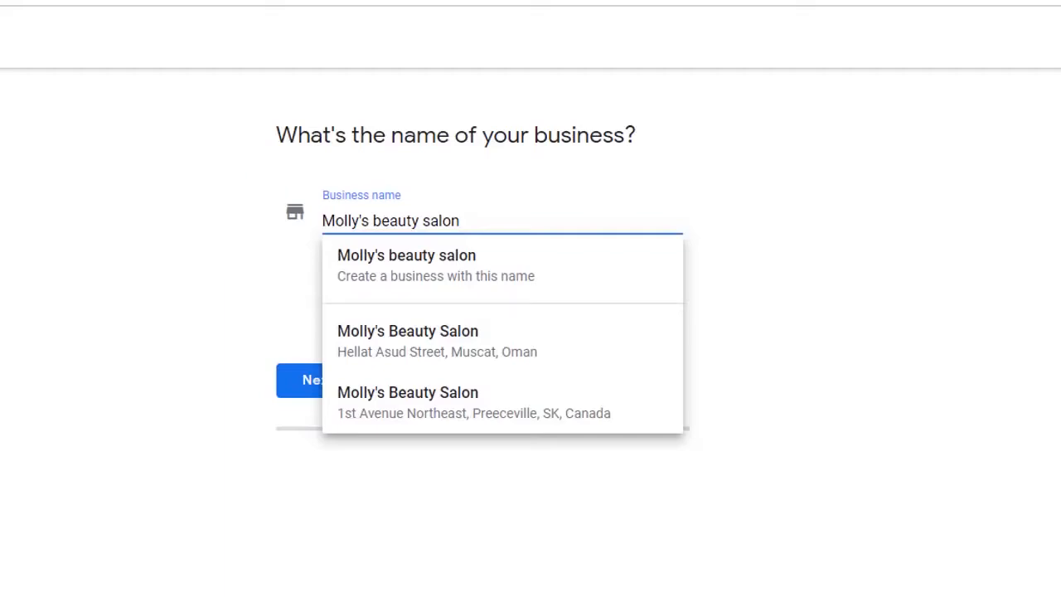
pyautogui.write('Detroit')
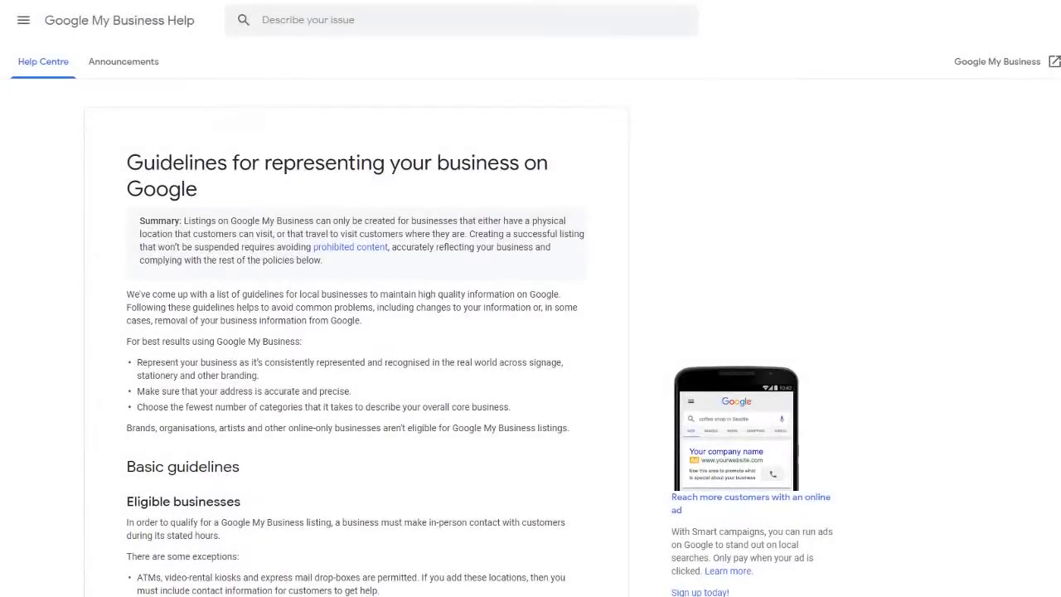
# - Scroll the 'Guidelines for representing your business on Google' page down to the Name section
pyautogui.scroll(-10, 531, 318)
pyautogui.scroll(-15, 356, 319)
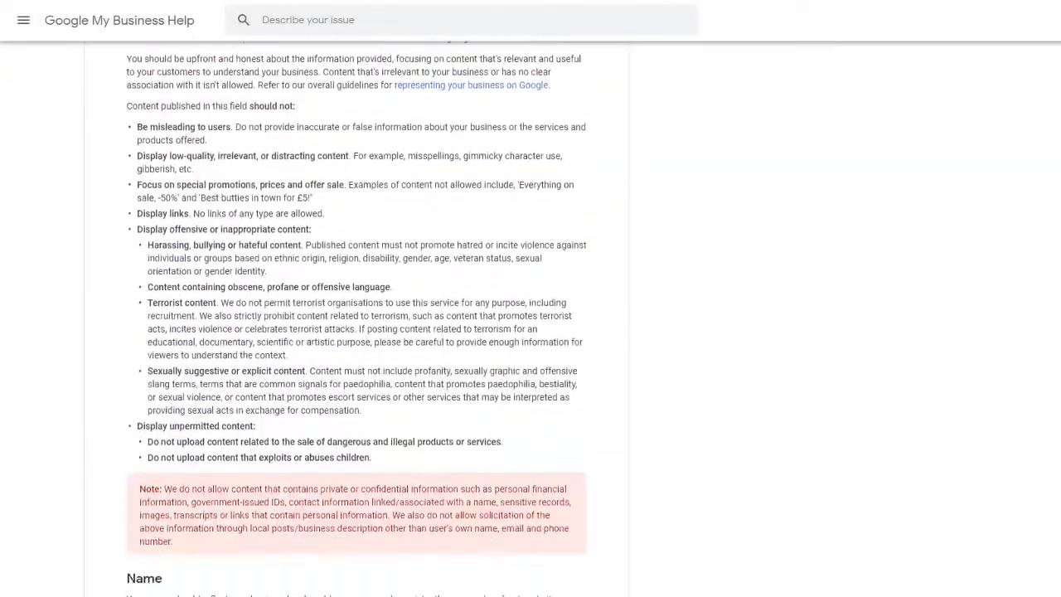
pyautogui.scroll(-2, 357, 319)
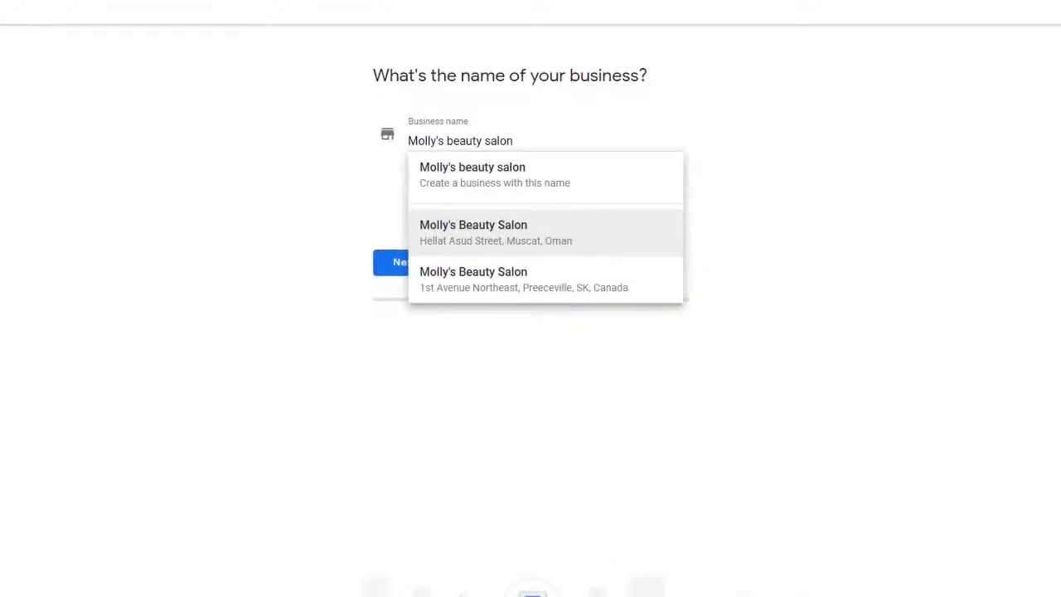
# - Create the business as 'Molly's beauty salon' and answer Yes to a location customers can visit
pyautogui.click(486, 182)
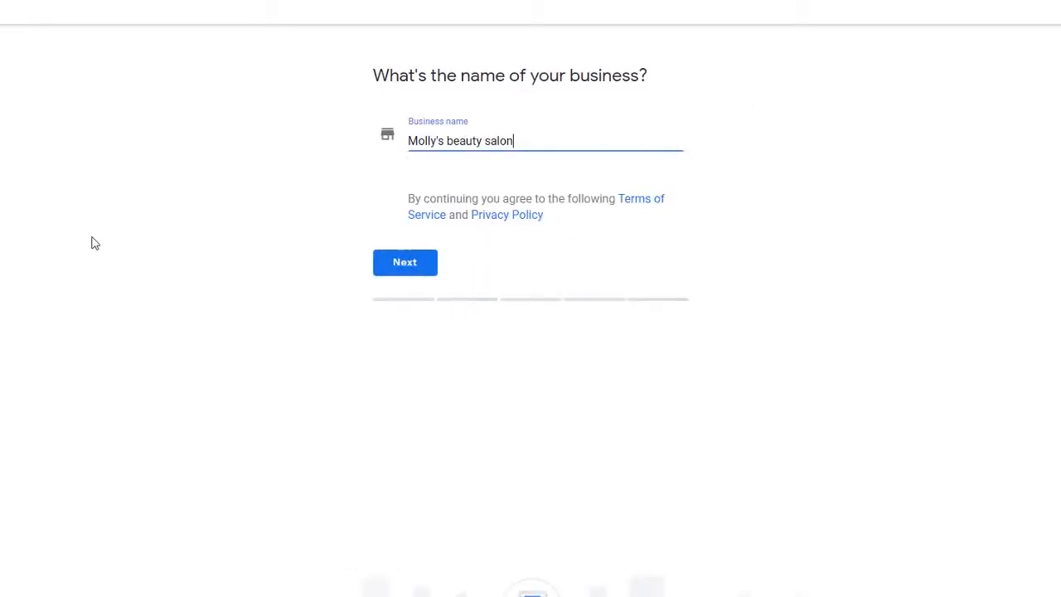
pyautogui.click(388, 271)
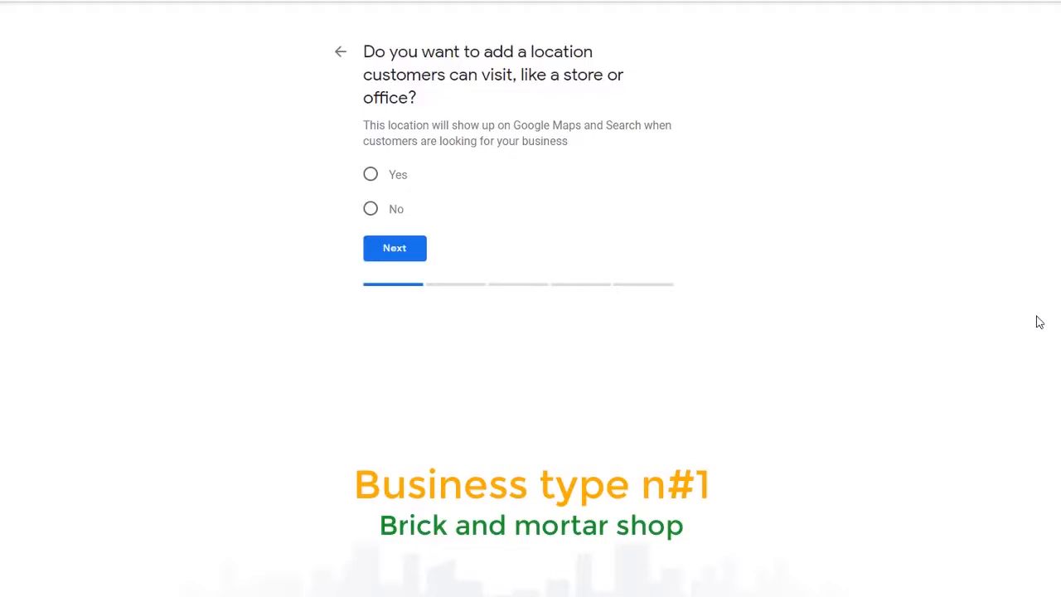
pyautogui.click(369, 174)
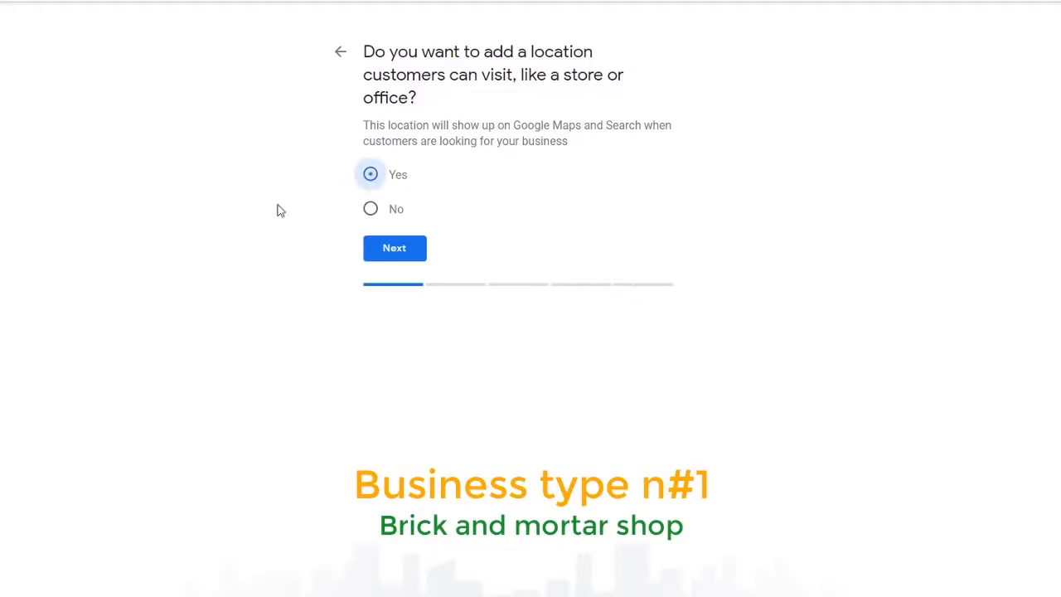
pyautogui.click(393, 255)
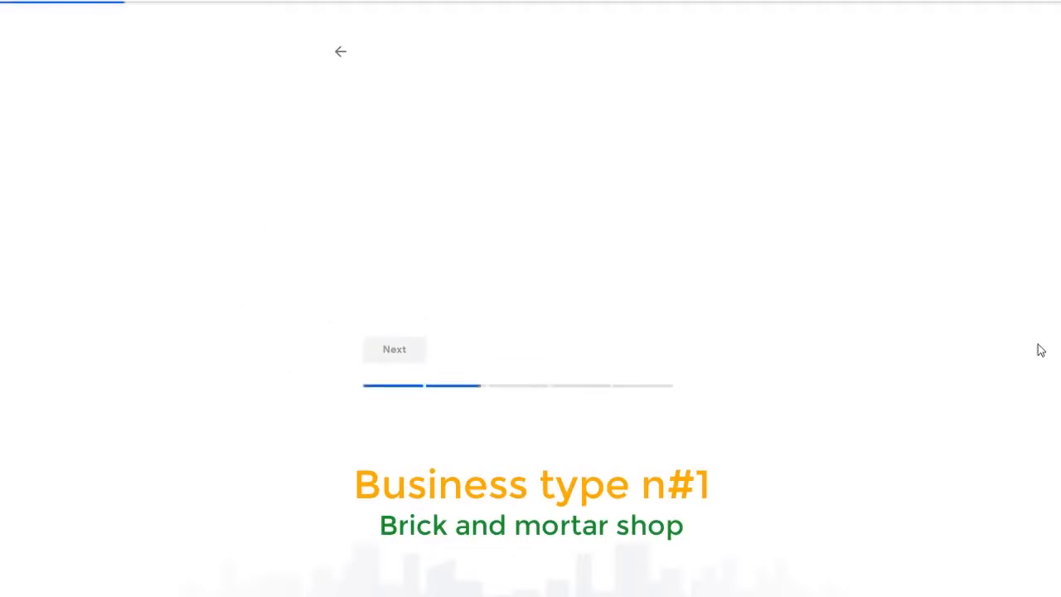
# - Fill in the salon's street address, city, state Michigan and ZIP code, then accept the map position
pyautogui.click(522, 177)
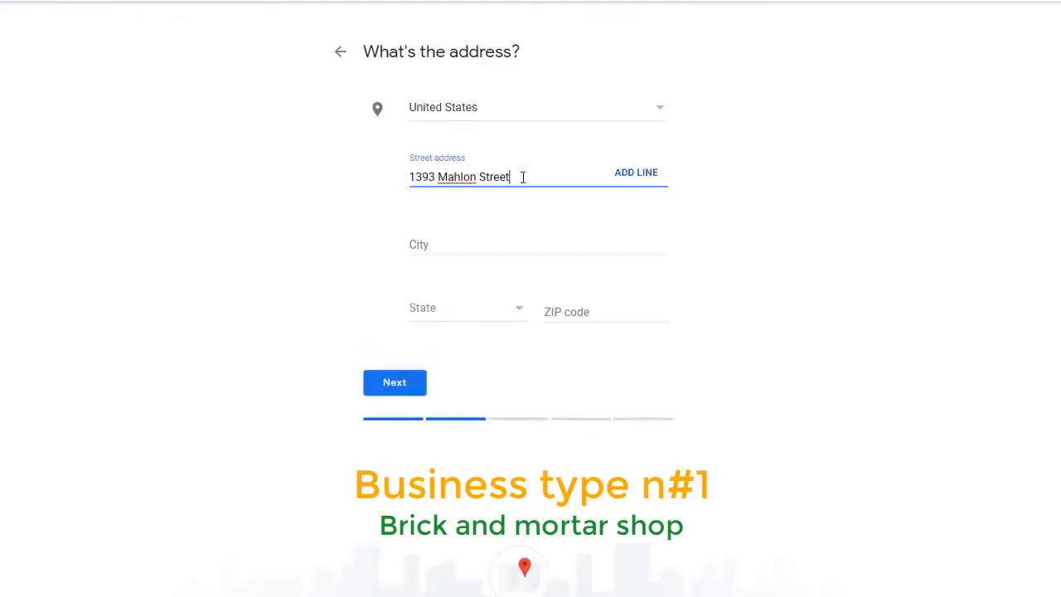
pyautogui.click(851, 166)
pyautogui.click(544, 240)
pyautogui.write('detroit')
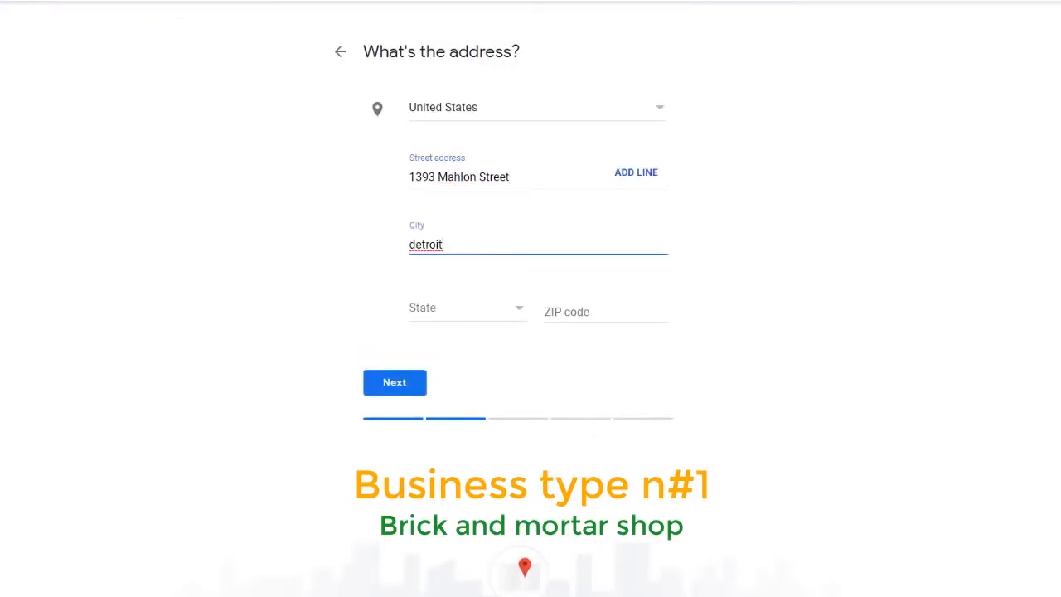
pyautogui.click(503, 312)
pyautogui.scroll(-6, 501, 364)
pyautogui.click(481, 395)
pyautogui.click(605, 310)
pyautogui.write('48219')
pyautogui.click(394, 383)
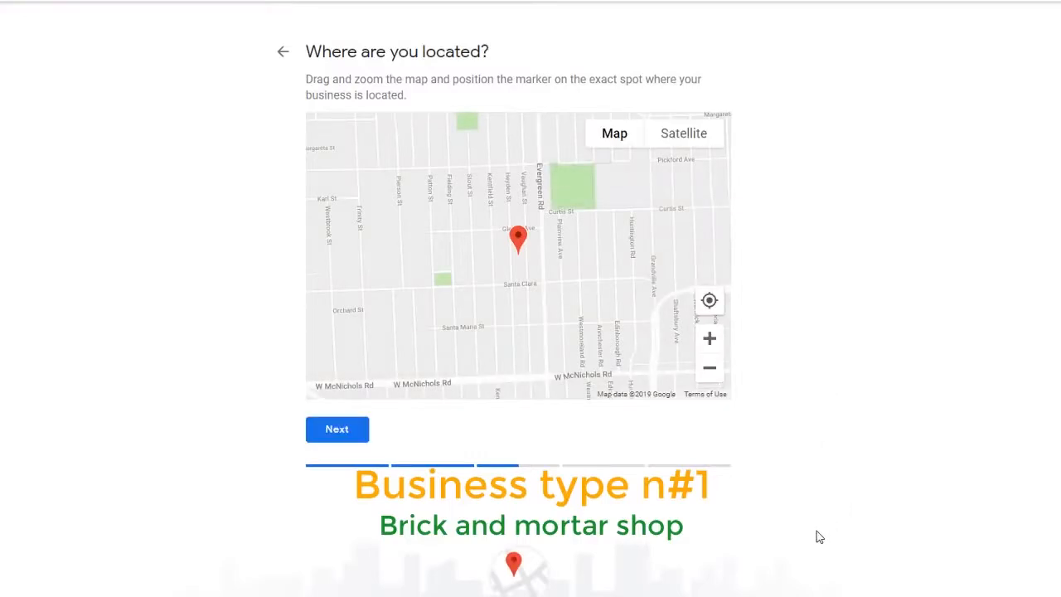
pyautogui.click(347, 436)
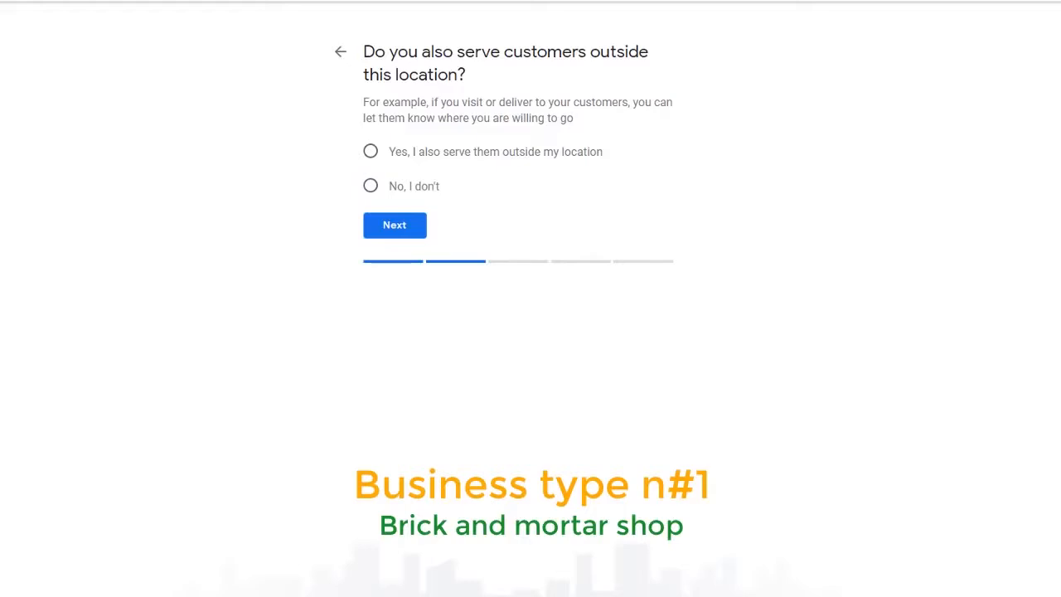
# - Choose 'Yes, I also serve them outside my location' on the service question
pyautogui.click(371, 186)
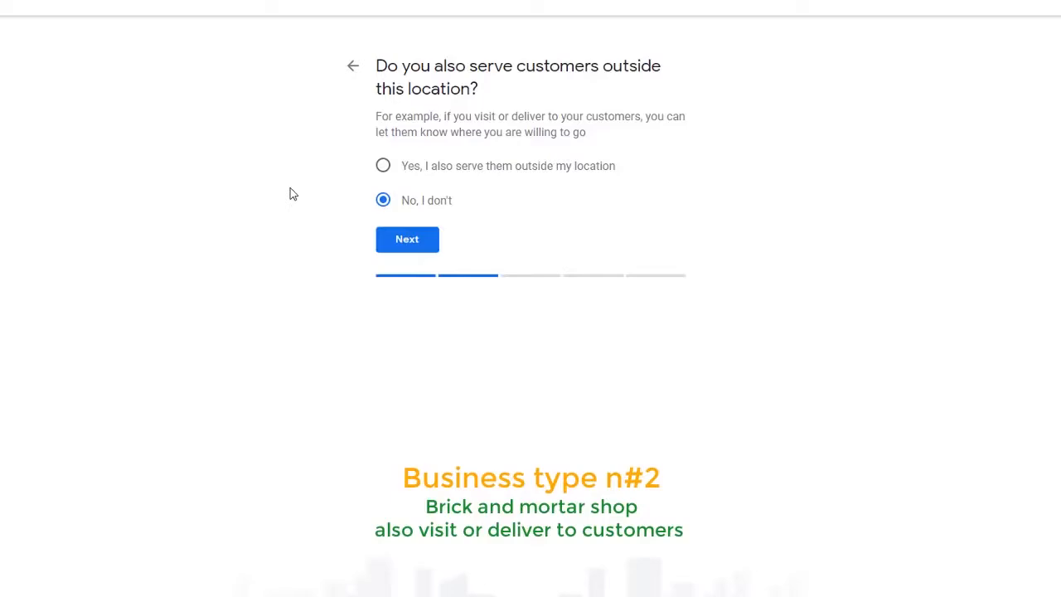
pyautogui.click(383, 166)
# - Add Dearborn, MI and Melvindale, MI as service areas and submit them
pyautogui.click(415, 242)
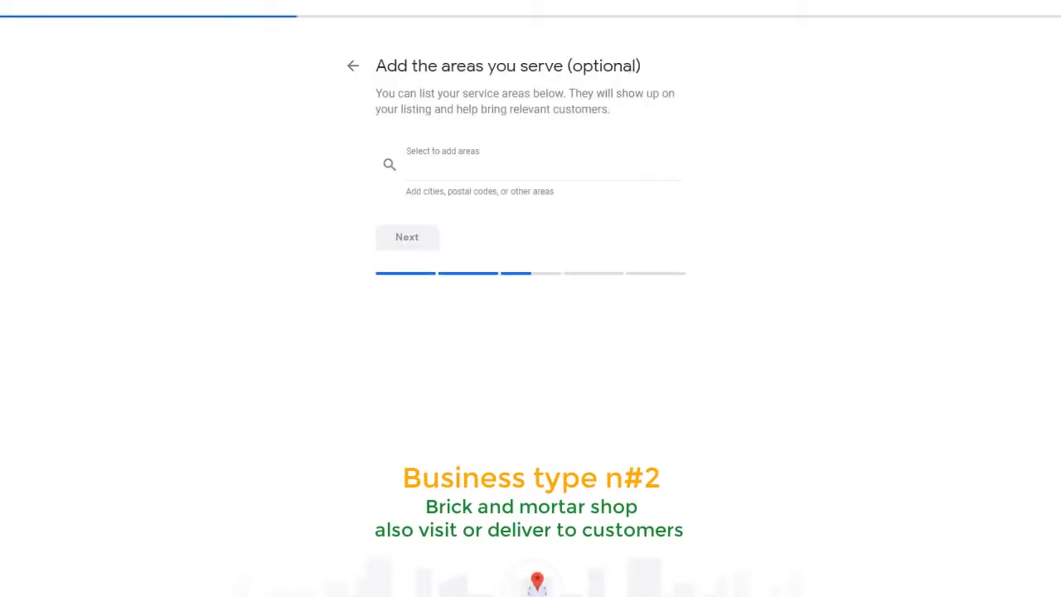
pyautogui.click(421, 171)
pyautogui.write('dear')
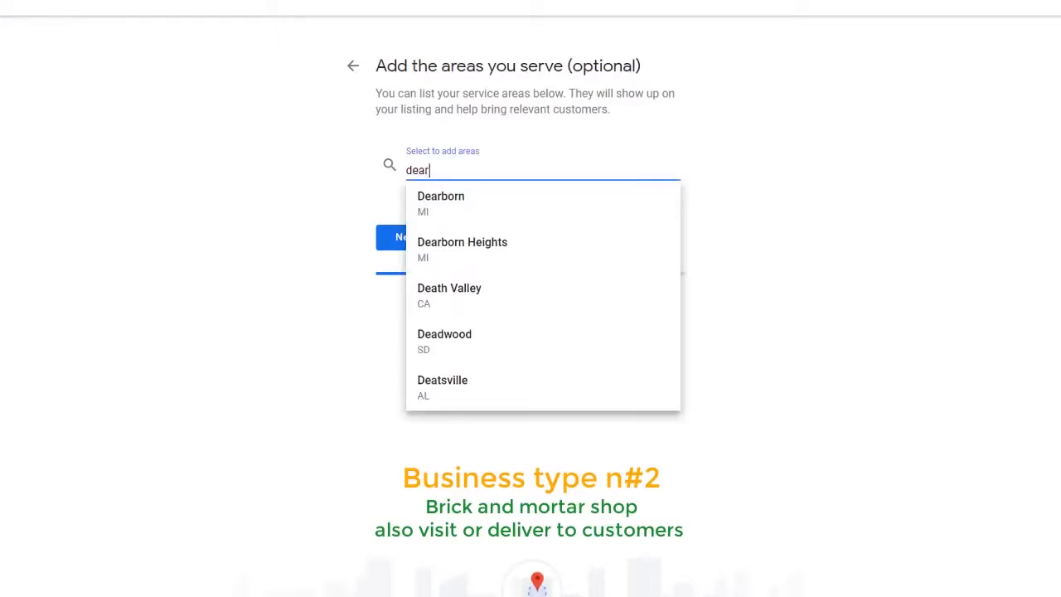
pyautogui.write('b')
pyautogui.click(467, 202)
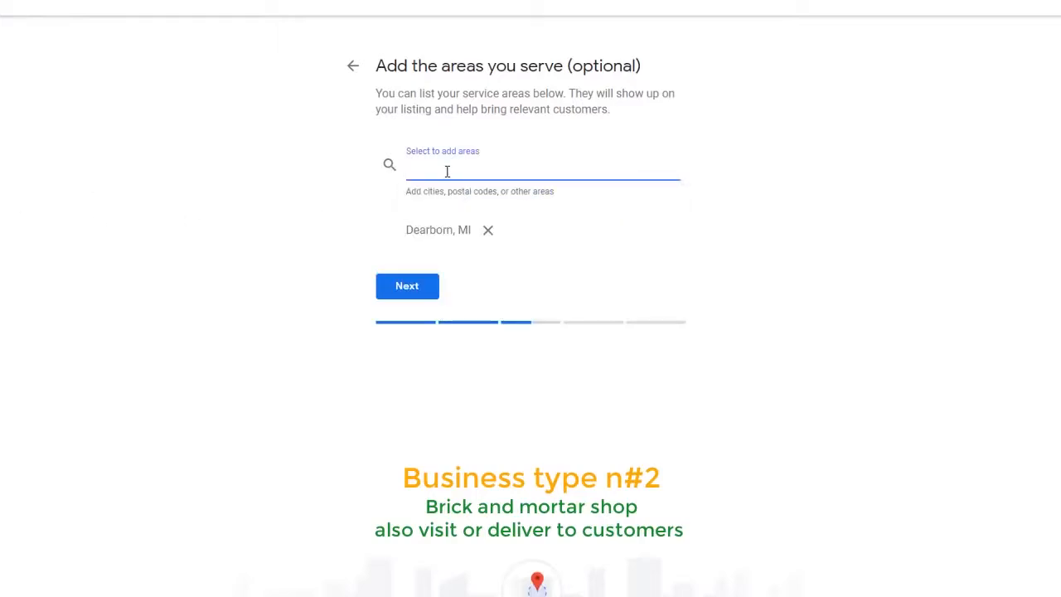
pyautogui.write('melvi')
pyautogui.click(429, 241)
pyautogui.click(416, 324)
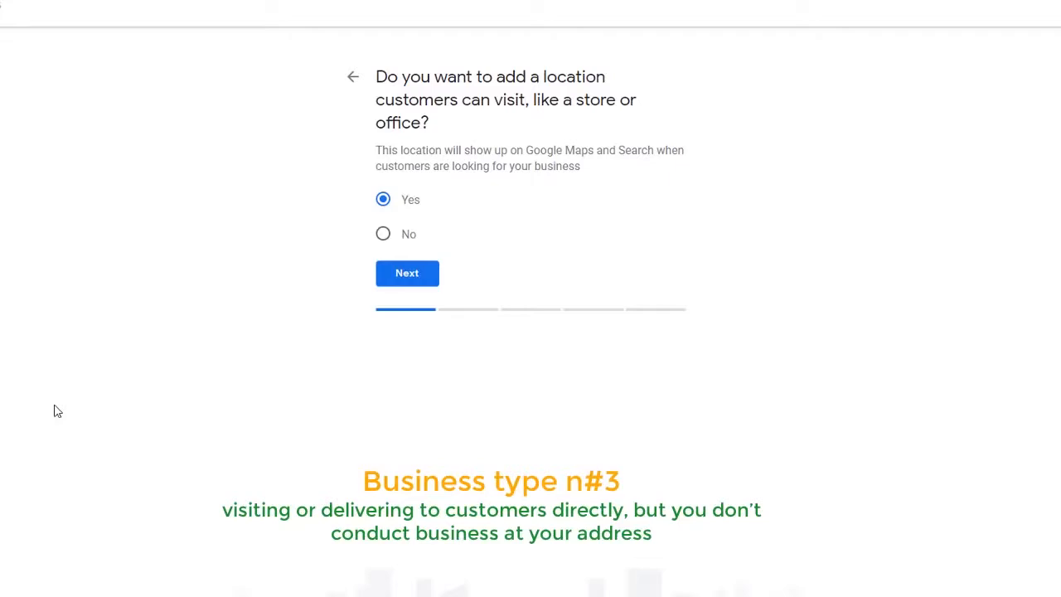
# - Answer No to a visitable location, then add Detroit and Melvindale, MI, USA as service areas
pyautogui.click(382, 235)
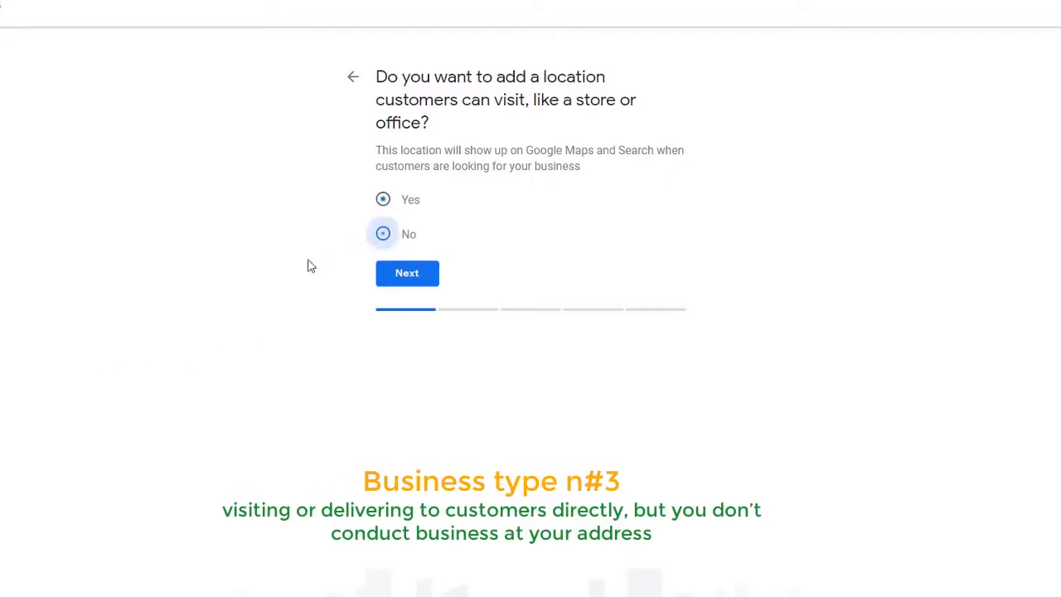
pyautogui.click(410, 279)
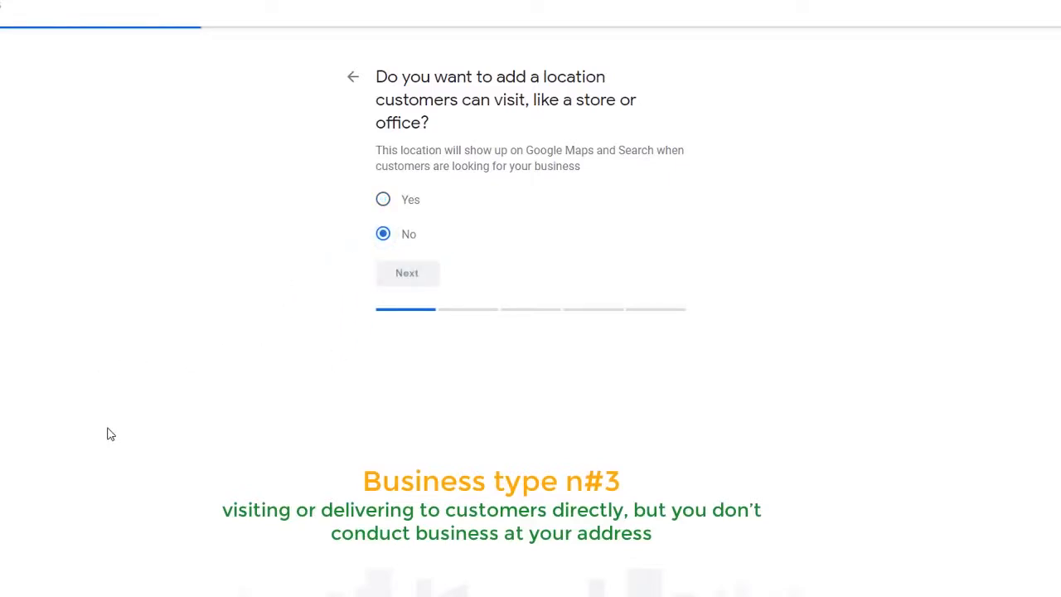
pyautogui.click(440, 204)
pyautogui.write('detroit')
pyautogui.click(438, 234)
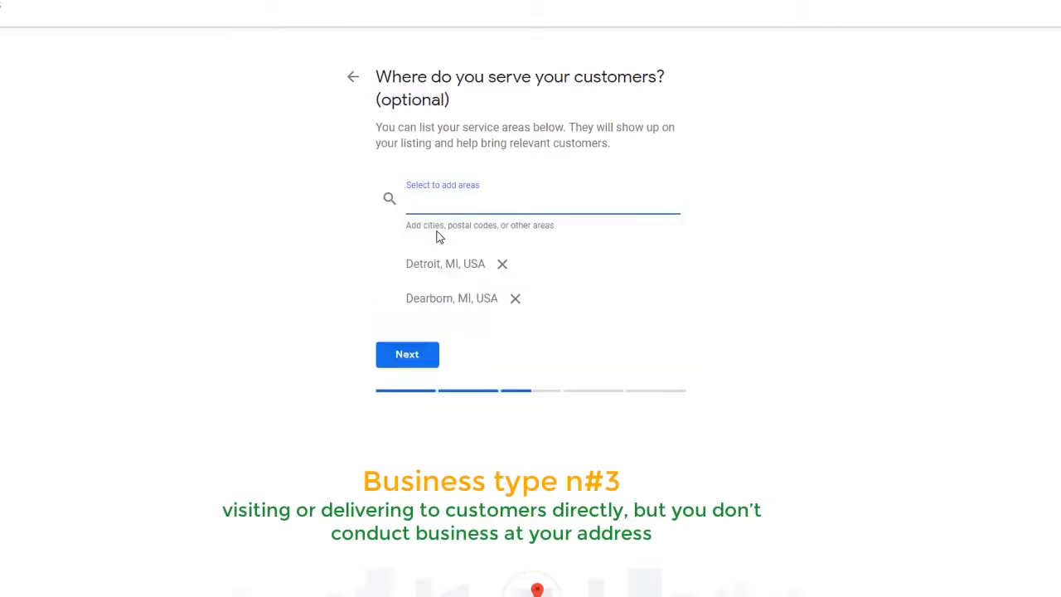
pyautogui.write('melvi')
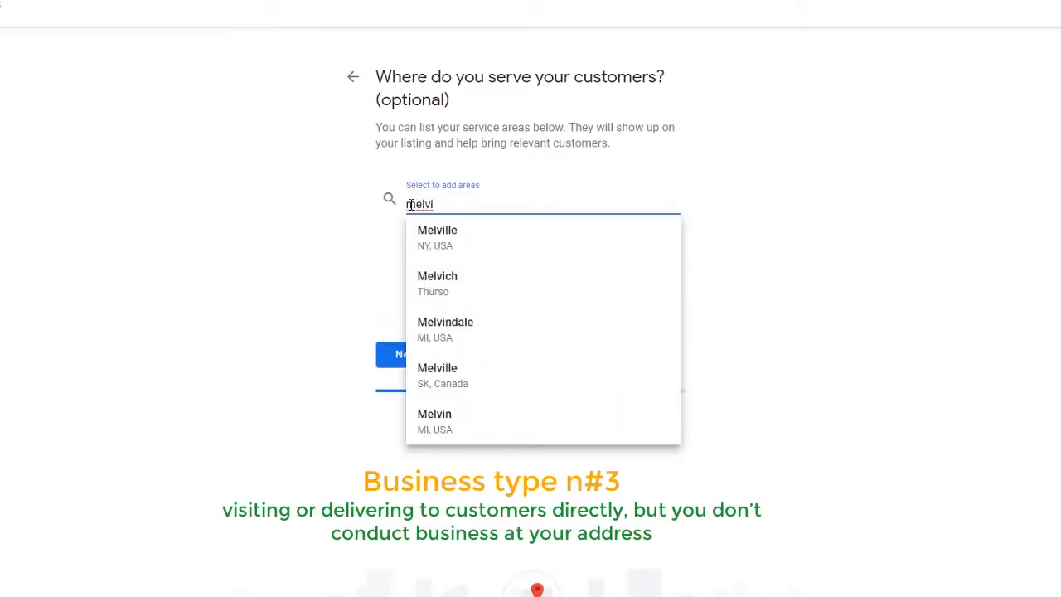
pyautogui.click(447, 280)
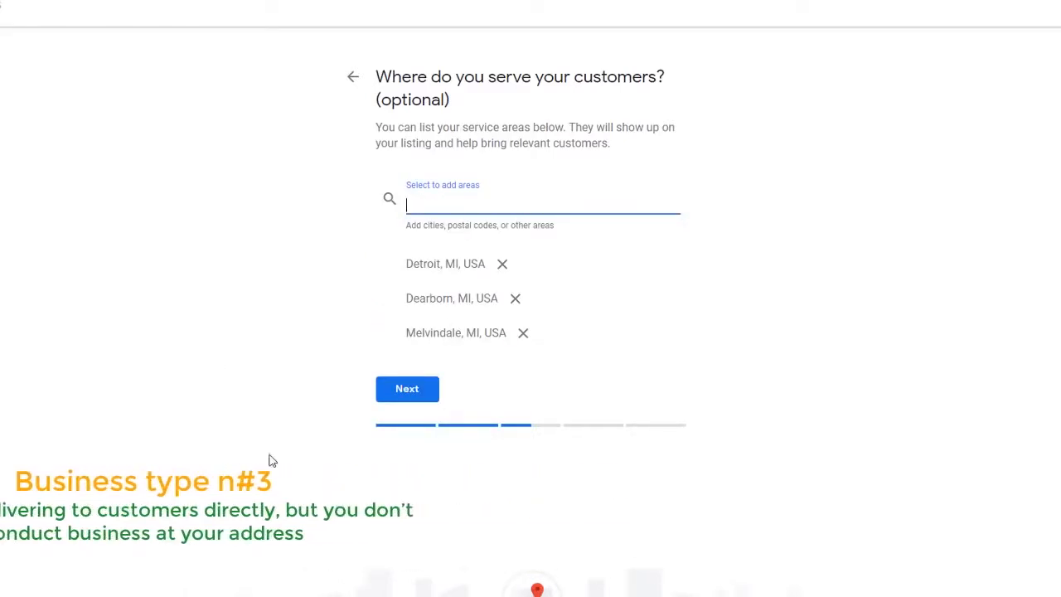
pyautogui.click(395, 405)
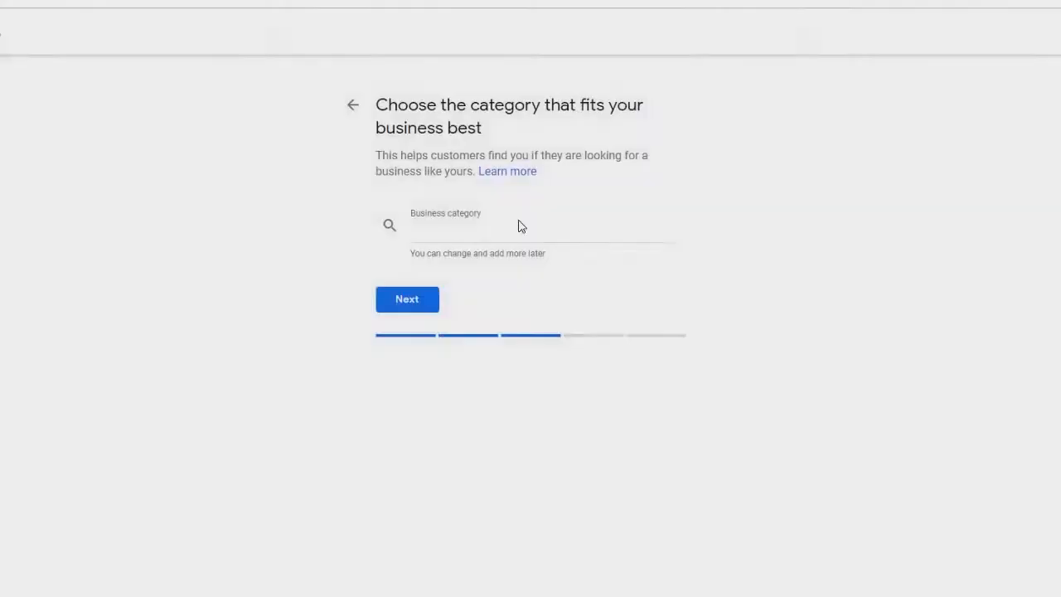
# - Choose Beauty Salon as the business category and enter the salon's contact phone number
pyautogui.click(500, 234)
pyautogui.write('b')
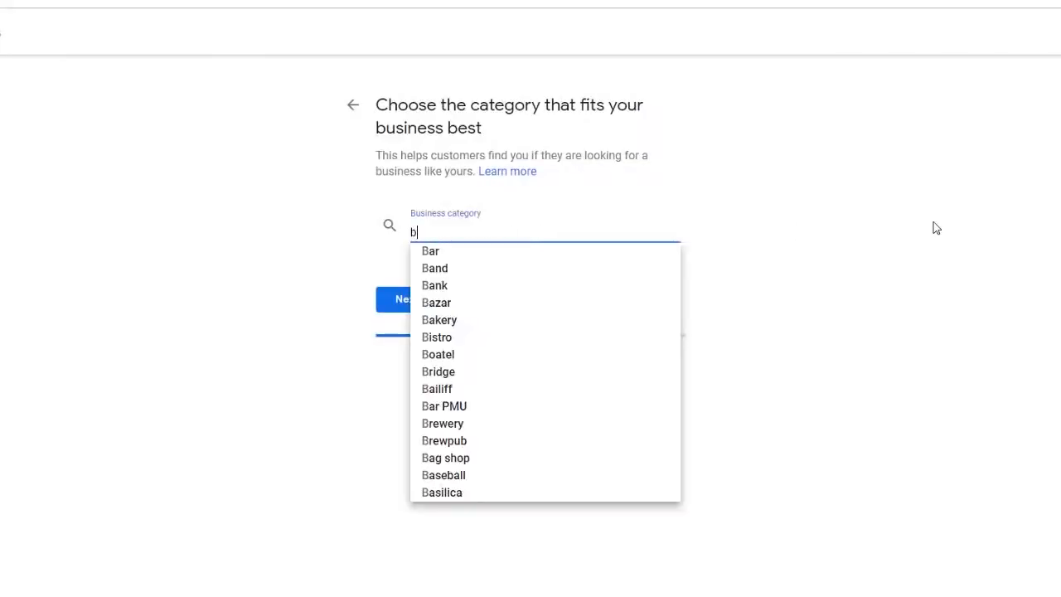
pyautogui.write('eauty')
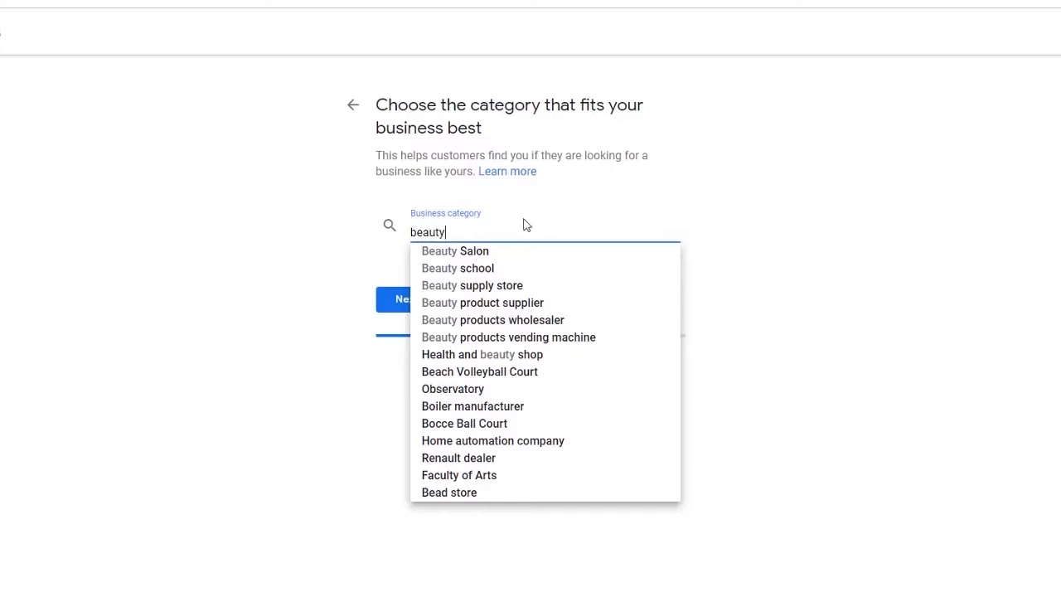
pyautogui.click(451, 251)
pyautogui.click(396, 306)
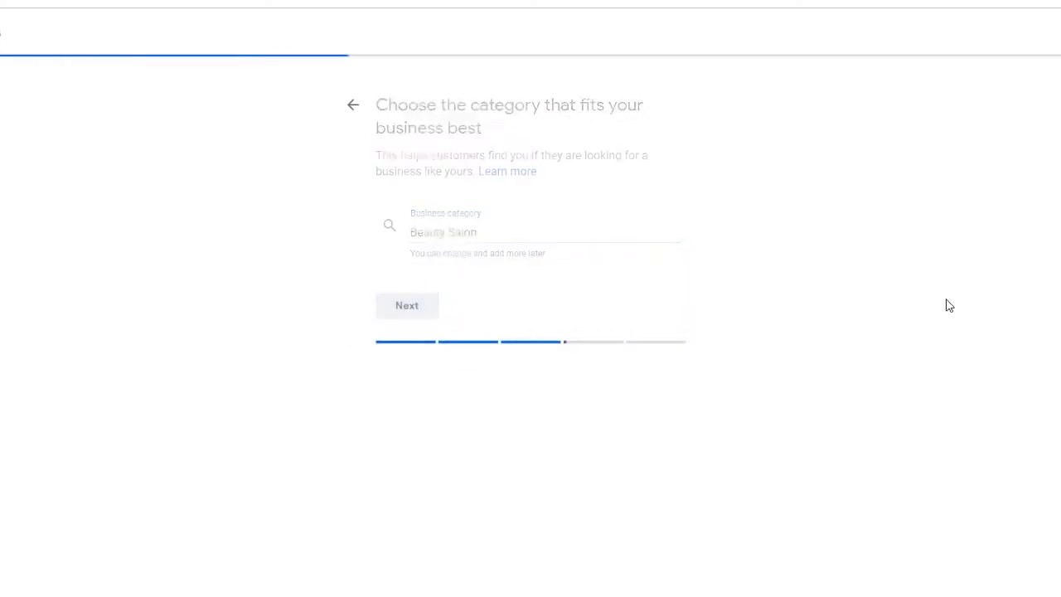
pyautogui.click(536, 220)
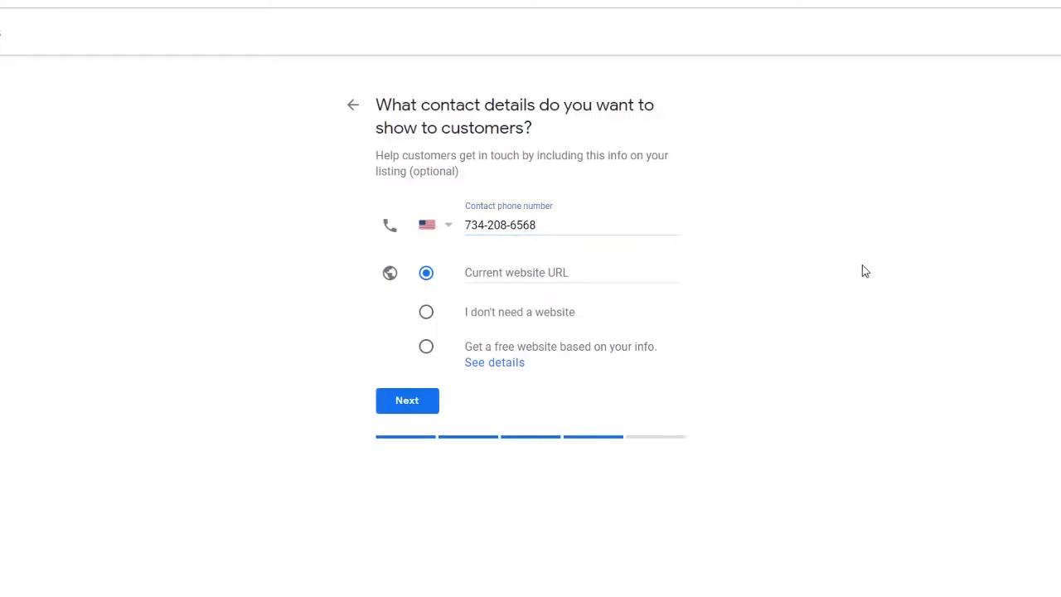
# - Select 'I don't need a website' and continue to the finish-and-verify page
pyautogui.click(427, 313)
pyautogui.click(420, 404)
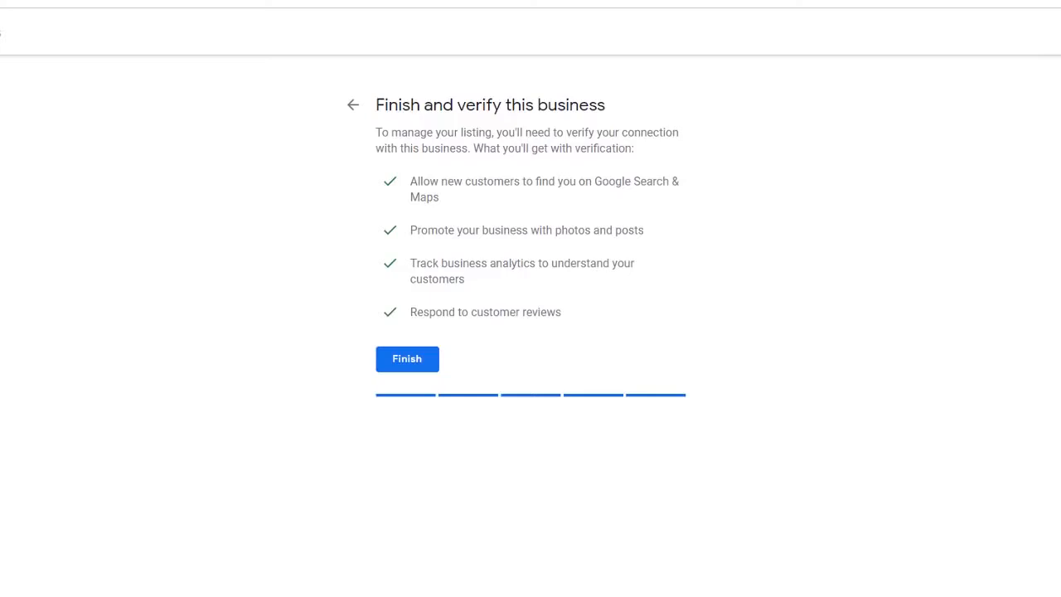
# - Finish the salon listing on the 'Finish and verify this business' page
pyautogui.click(414, 365)
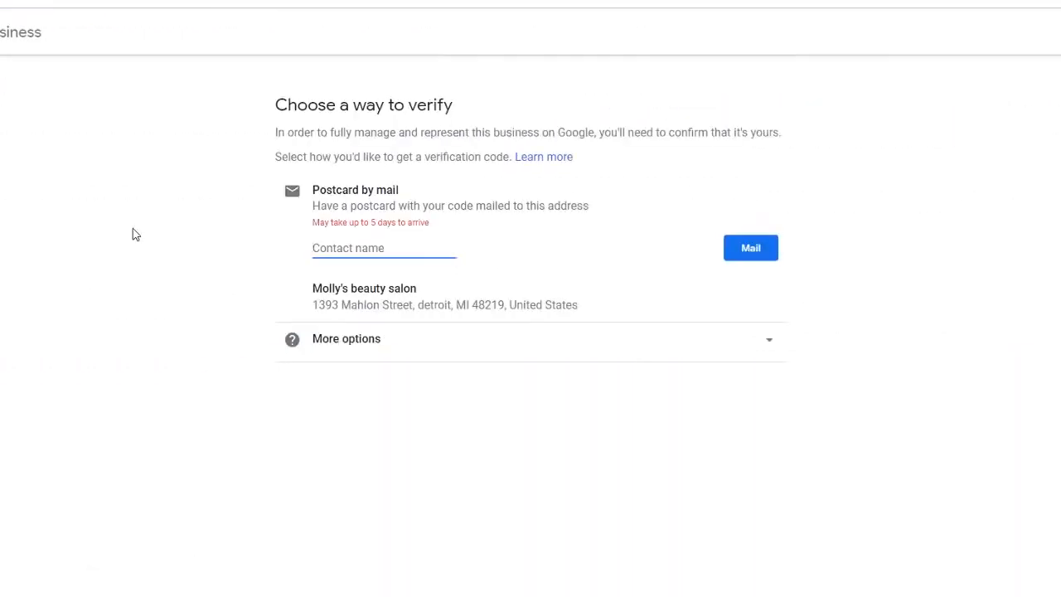
# - Enter the contact name, request the verification postcard by mail, and continue past the confirmation
pyautogui.write('Luc')
pyautogui.click(82, 252)
pyautogui.click(775, 249)
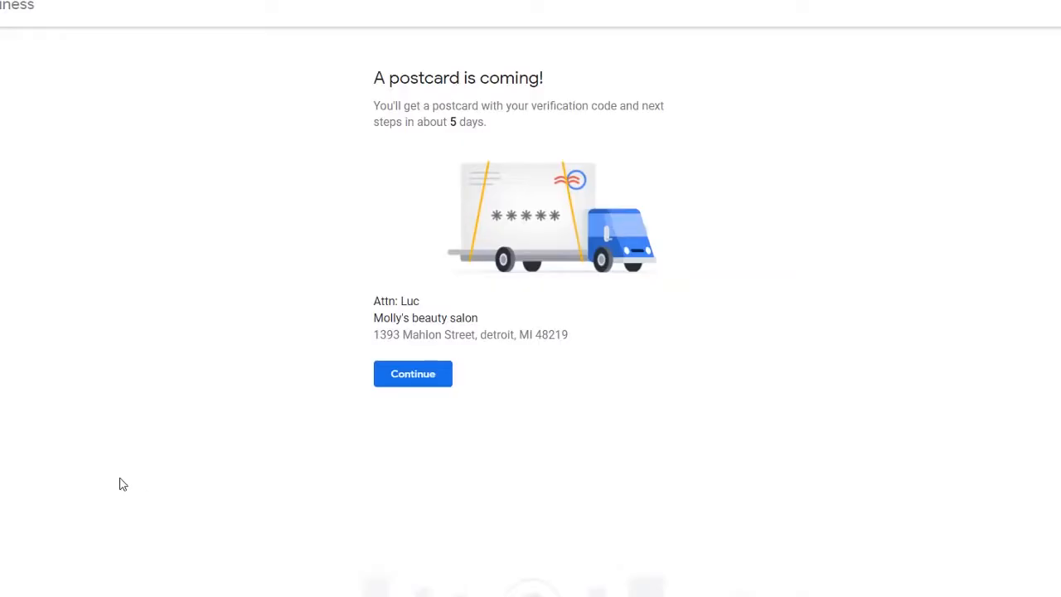
pyautogui.click(412, 383)
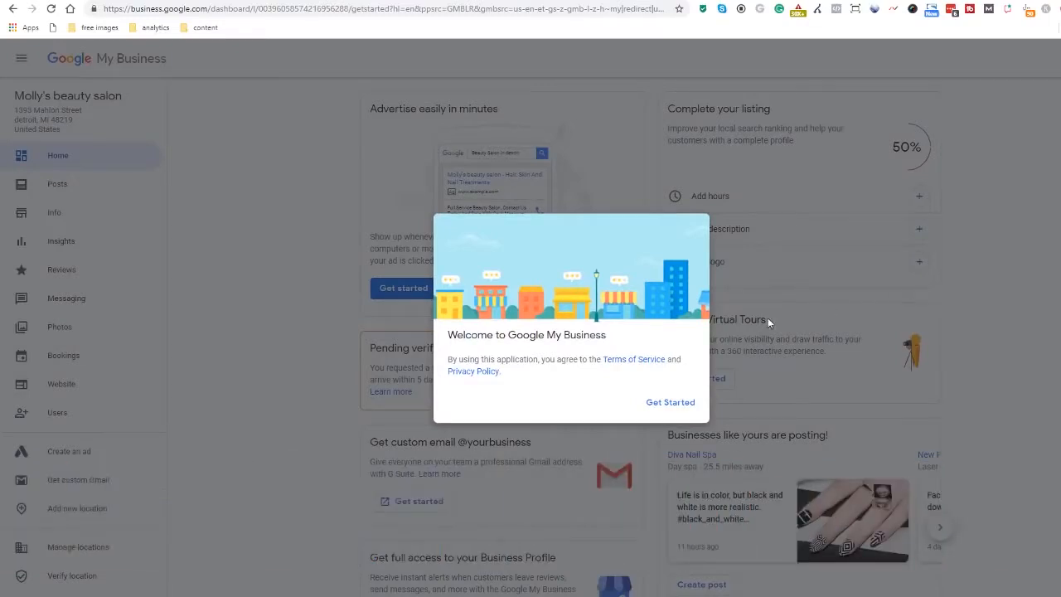
# - Close the Welcome dialog with Get Started and open the Info page from the sidebar
pyautogui.click(669, 402)
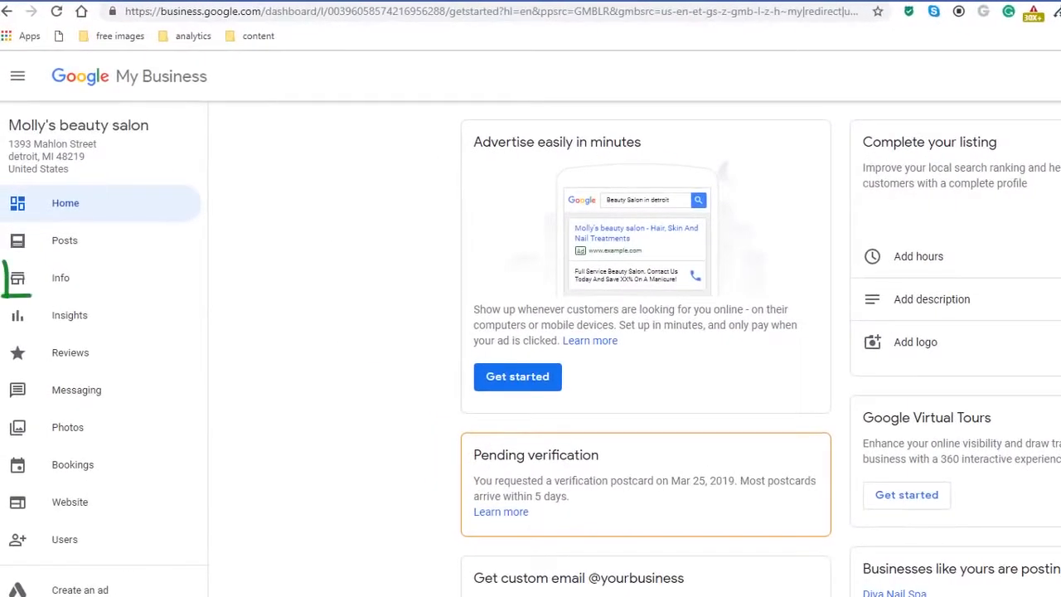
pyautogui.click(83, 286)
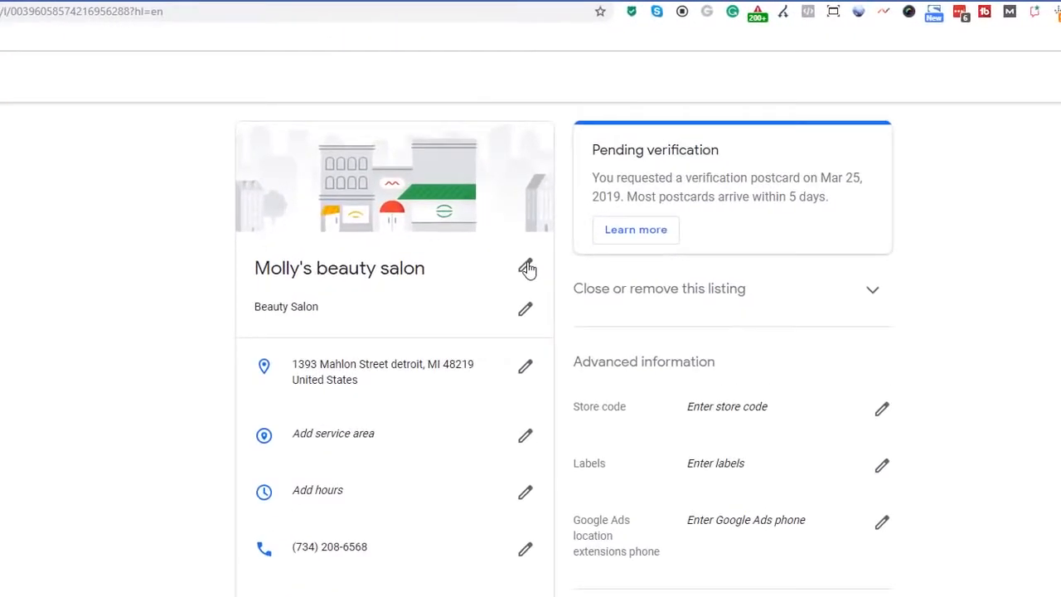
# - Add Beauty product supplier and Beauty school as extra categories and apply the change
pyautogui.click(525, 266)
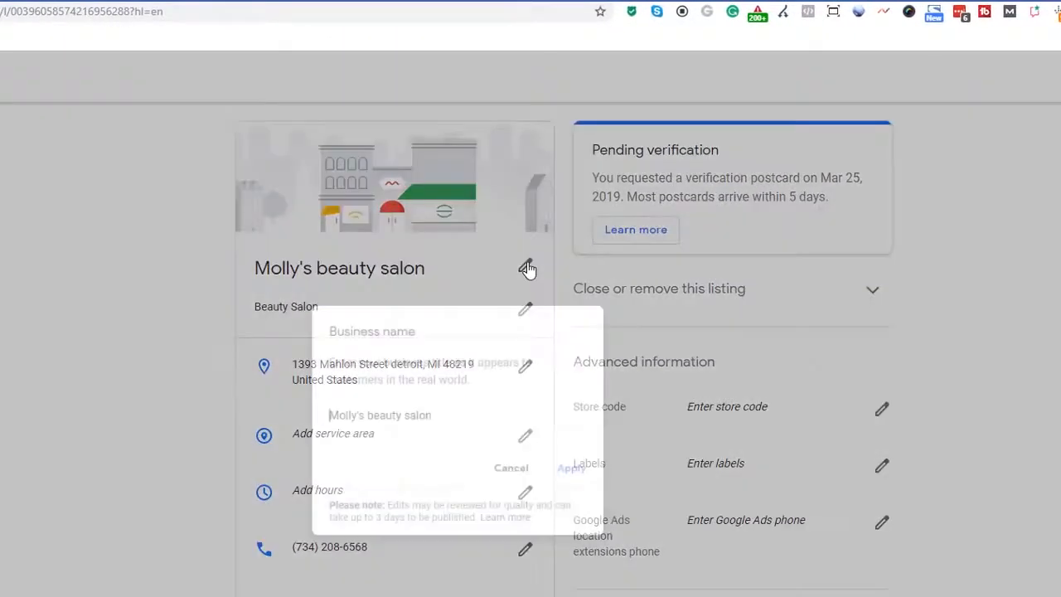
pyautogui.click(515, 478)
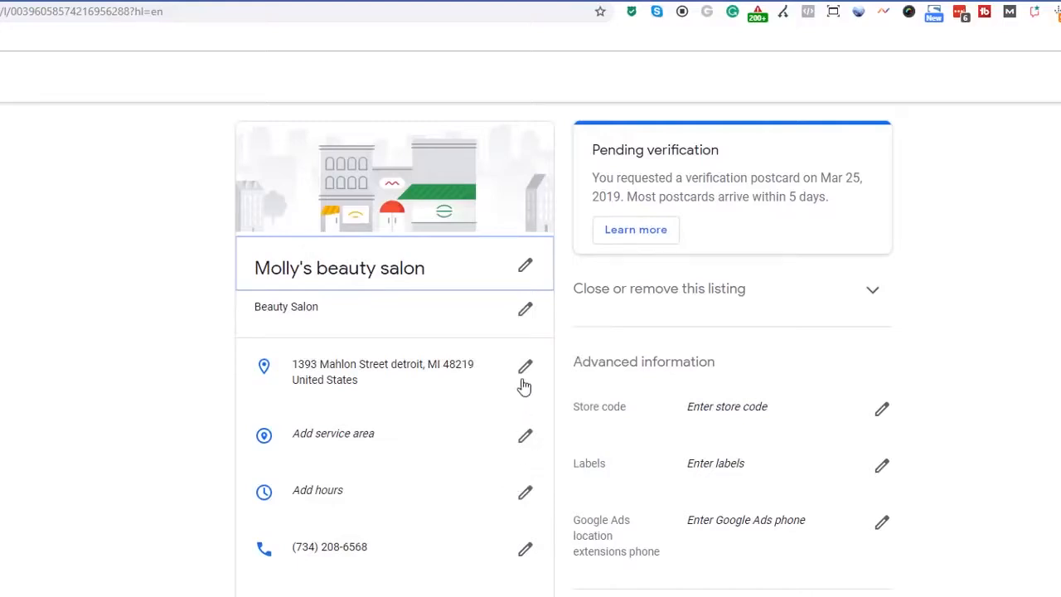
pyautogui.click(525, 309)
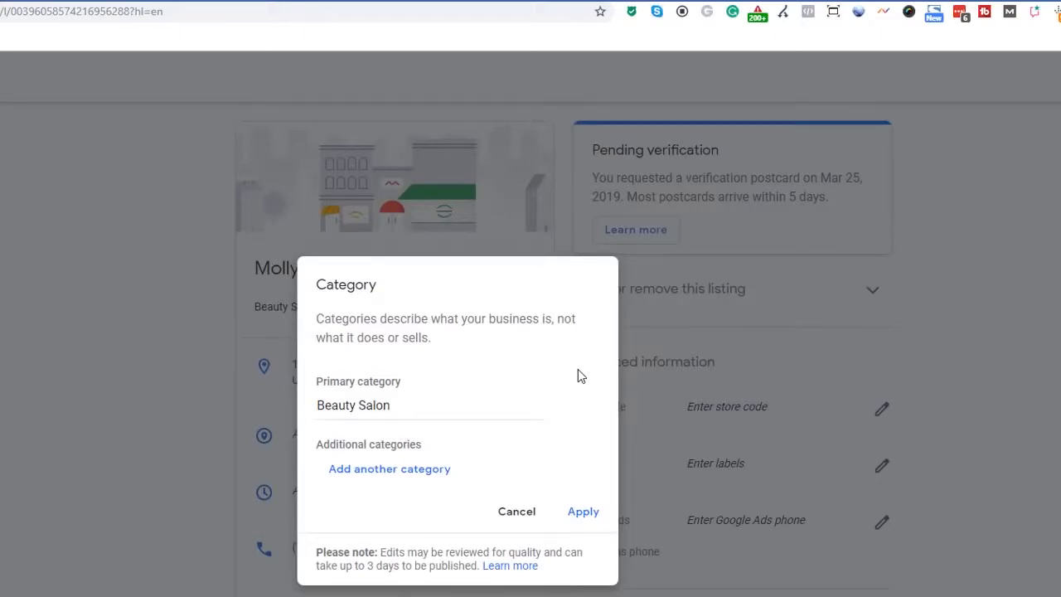
pyautogui.click(406, 469)
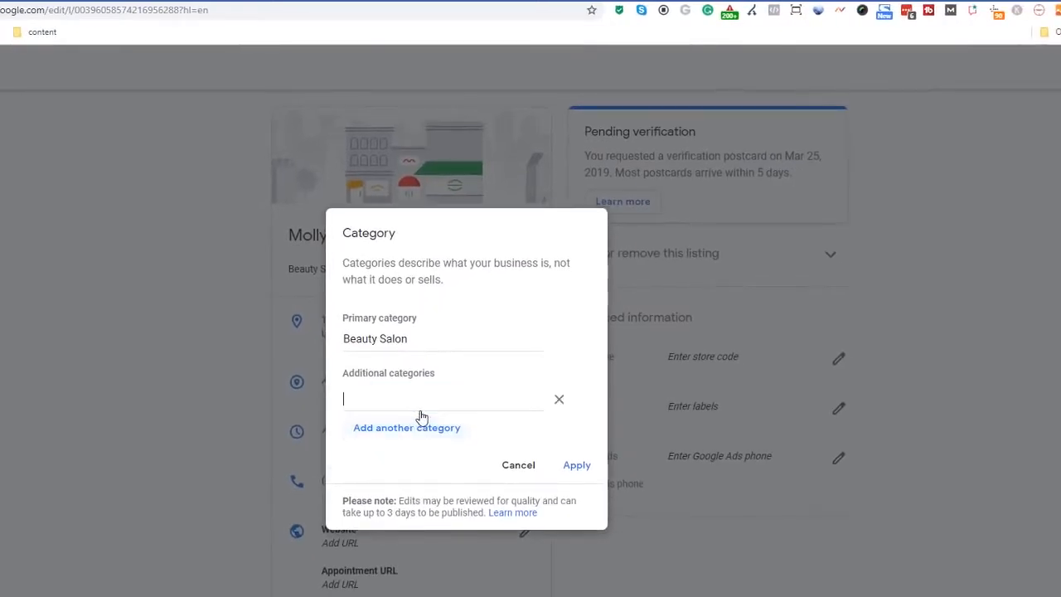
pyautogui.write('beau')
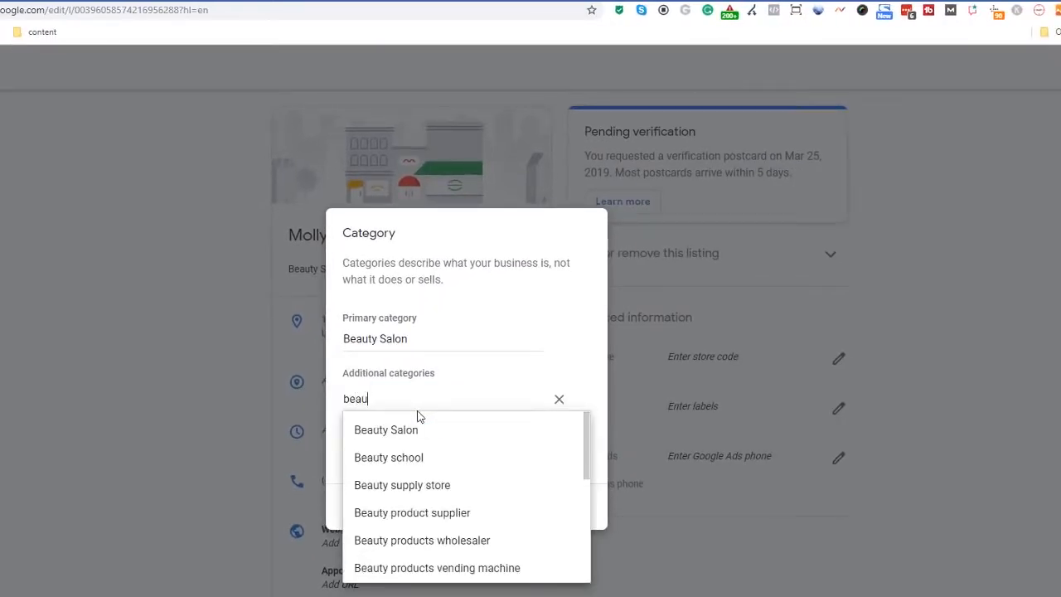
pyautogui.click(433, 514)
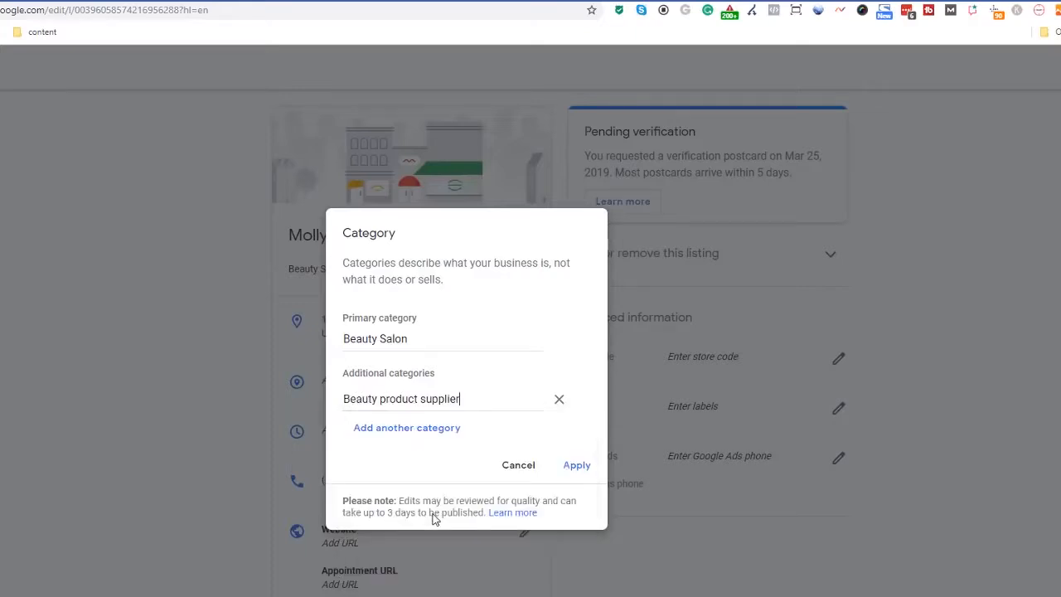
pyautogui.click(425, 433)
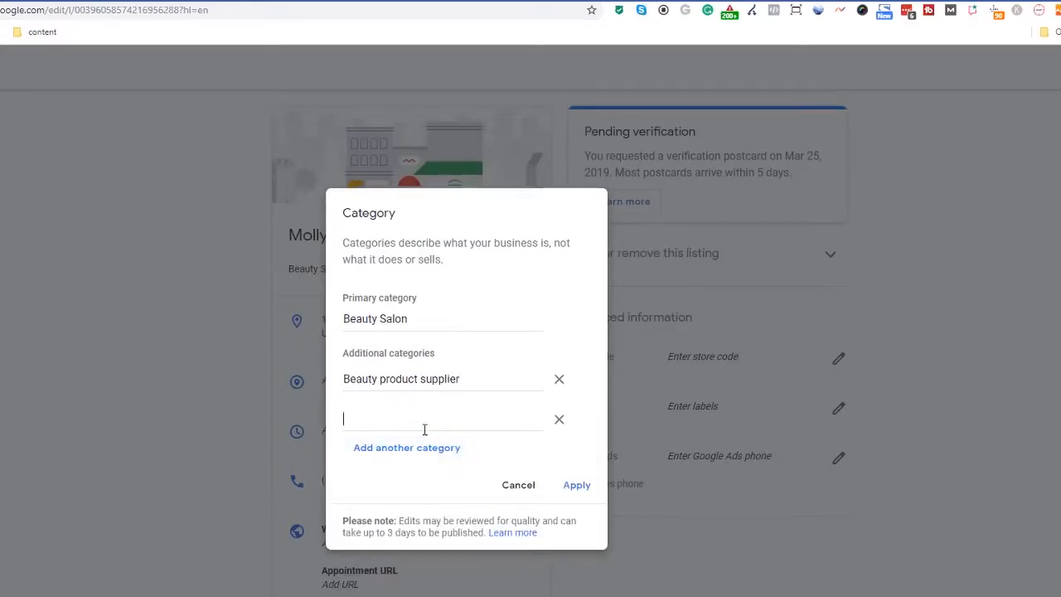
pyautogui.write('beauty')
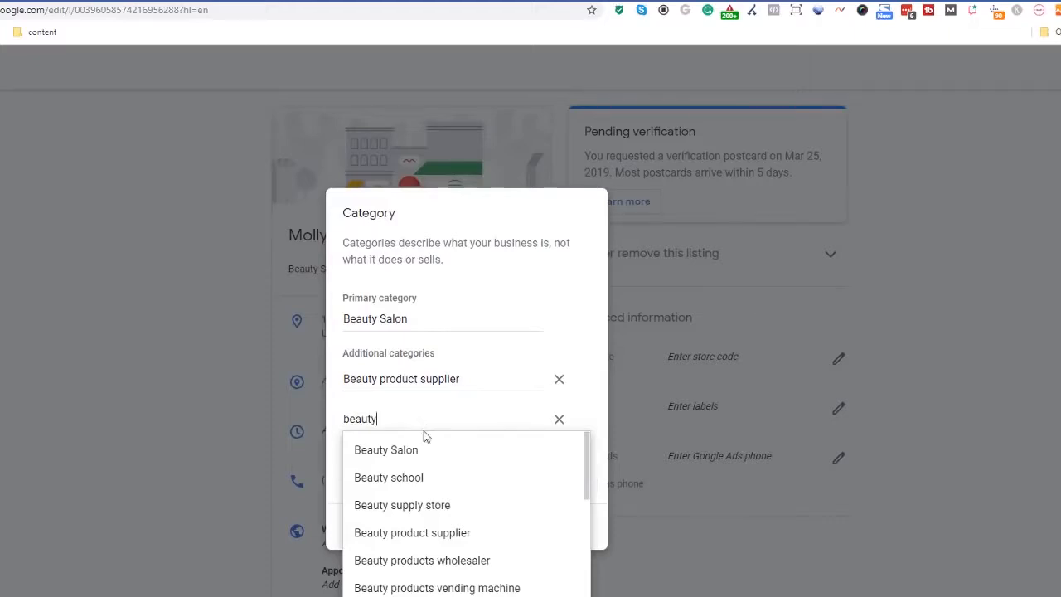
pyautogui.click(412, 478)
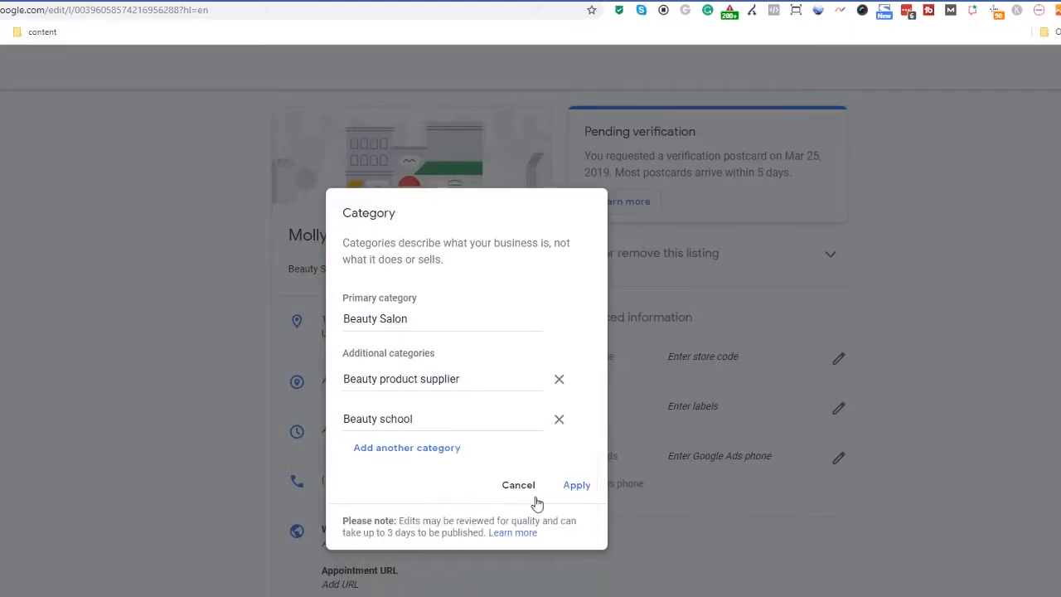
pyautogui.click(574, 487)
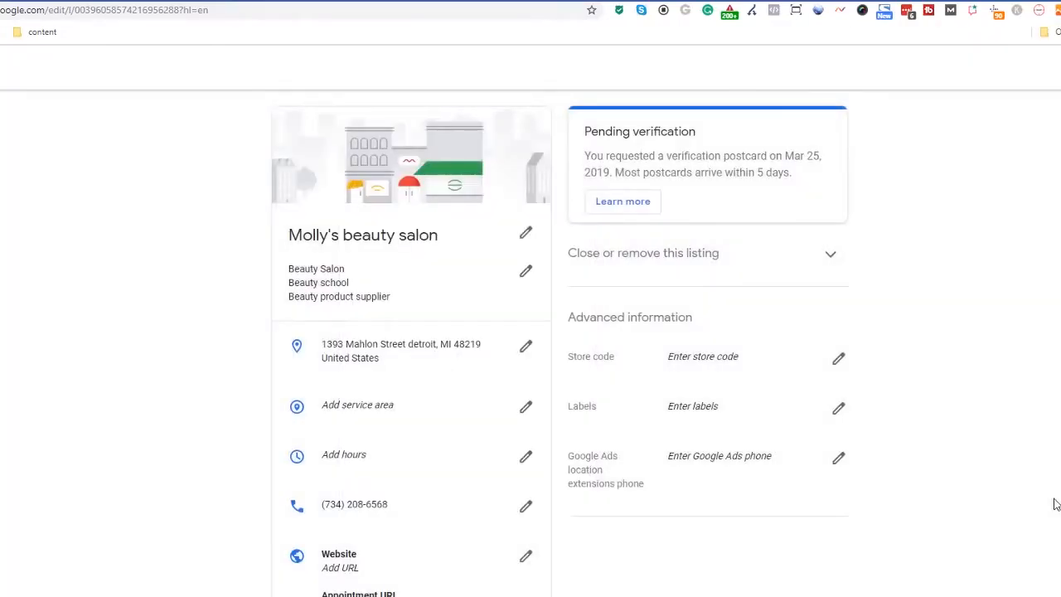
# - Set Monday–Saturday opening hours to 8:00 am–8:00 pm with Sunday closed
pyautogui.click(526, 414)
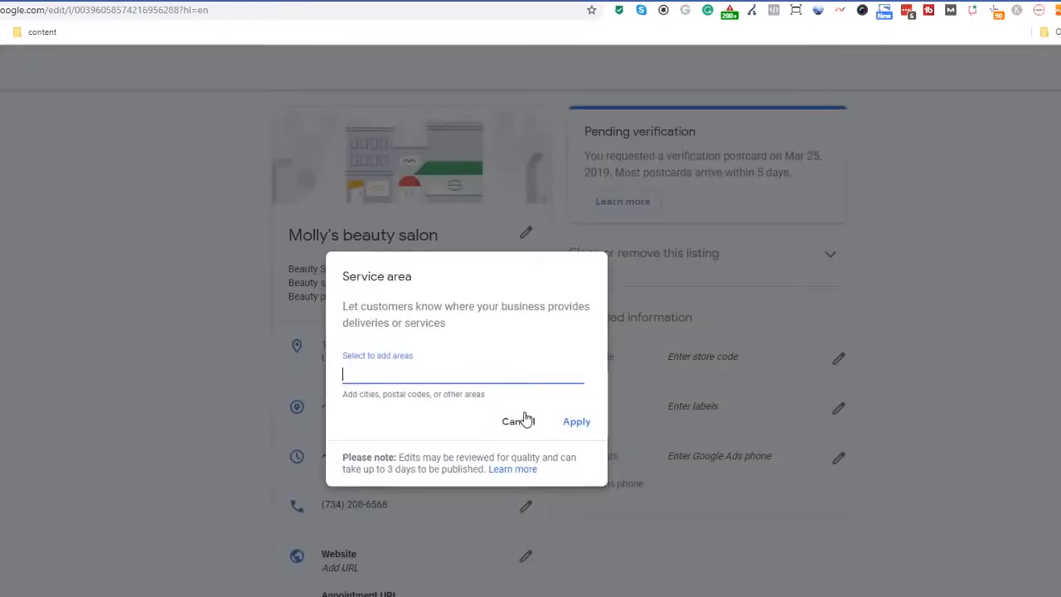
pyautogui.click(521, 424)
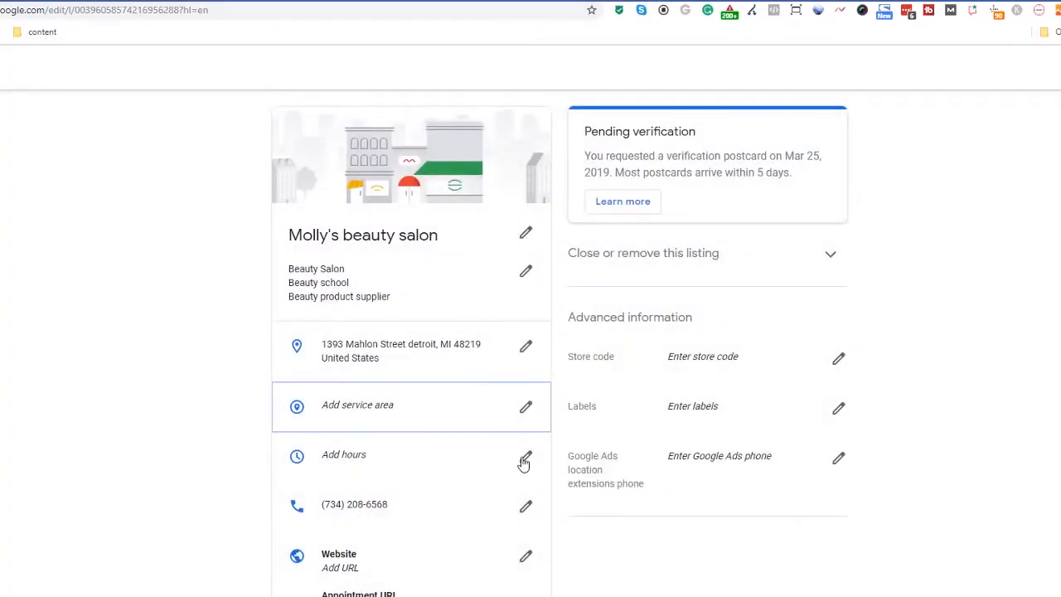
pyautogui.click(524, 461)
pyautogui.click(279, 281)
pyautogui.click(475, 279)
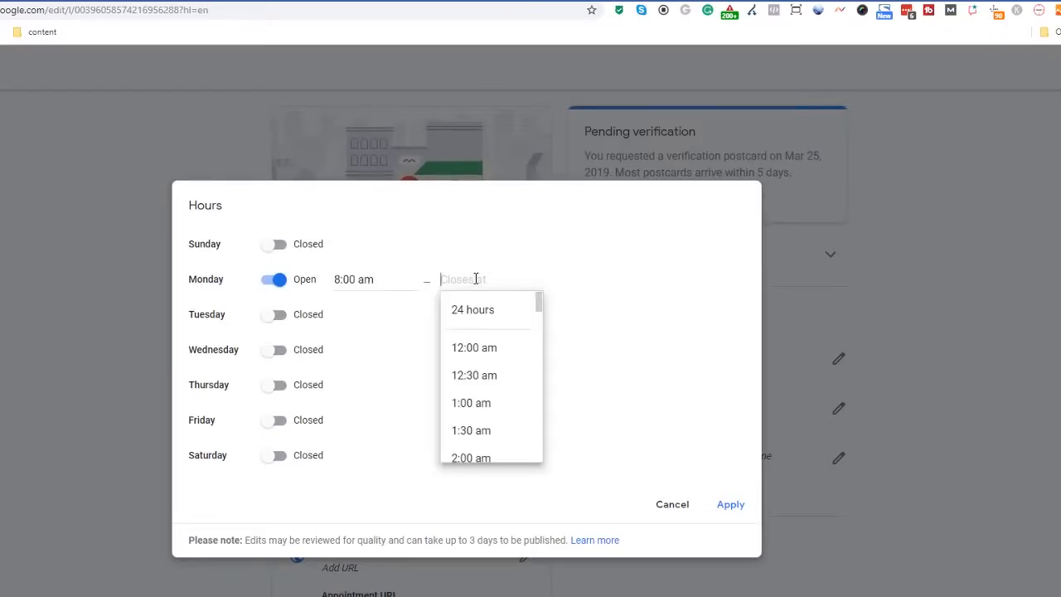
pyautogui.click(473, 398)
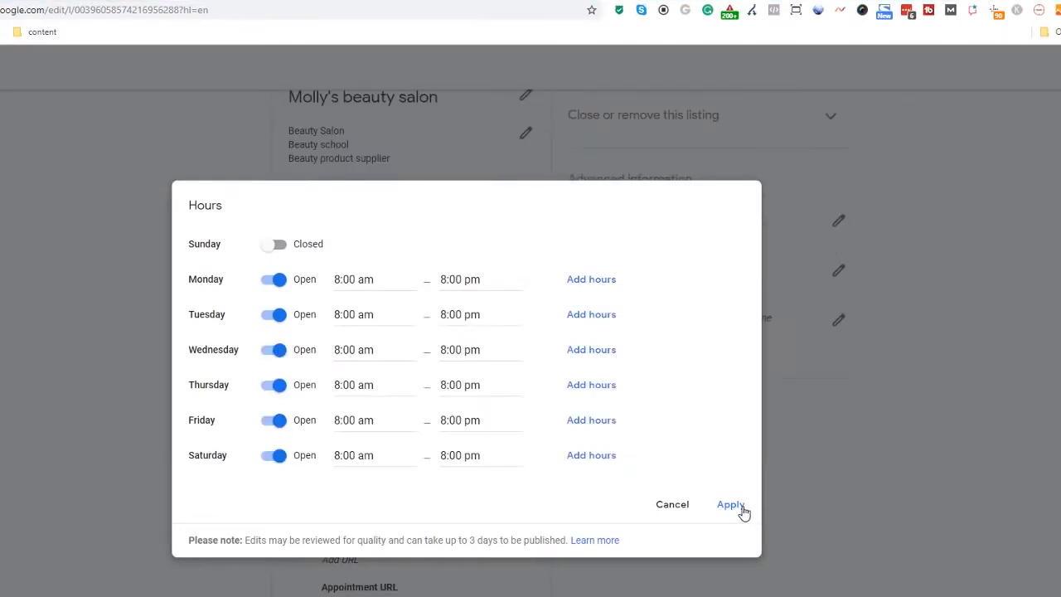
pyautogui.click(731, 505)
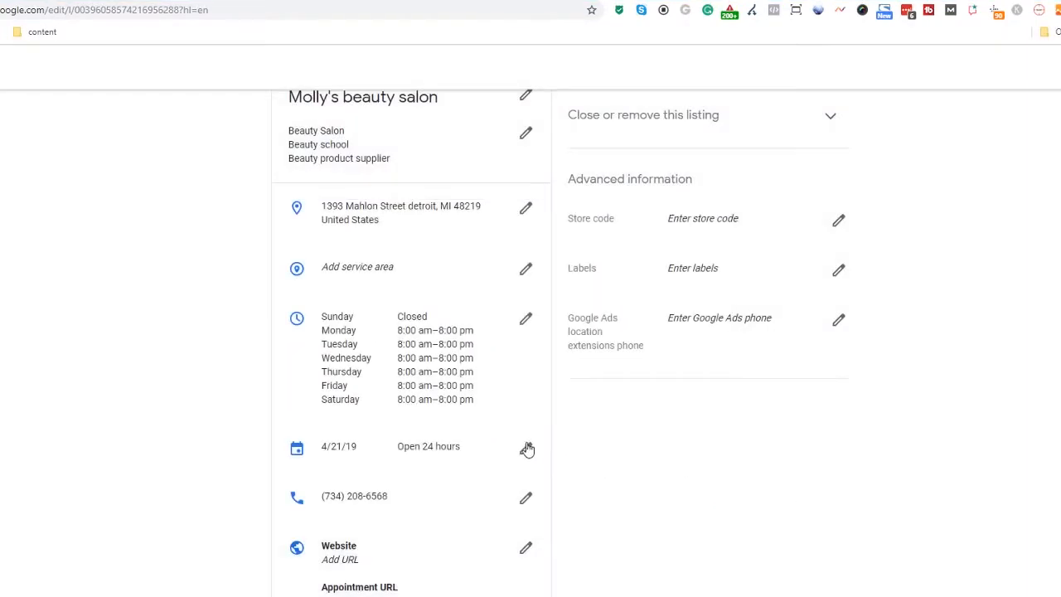
# - Change the 4/21/19 special hours to 12:30–5:30 pm and save them
pyautogui.click(531, 448)
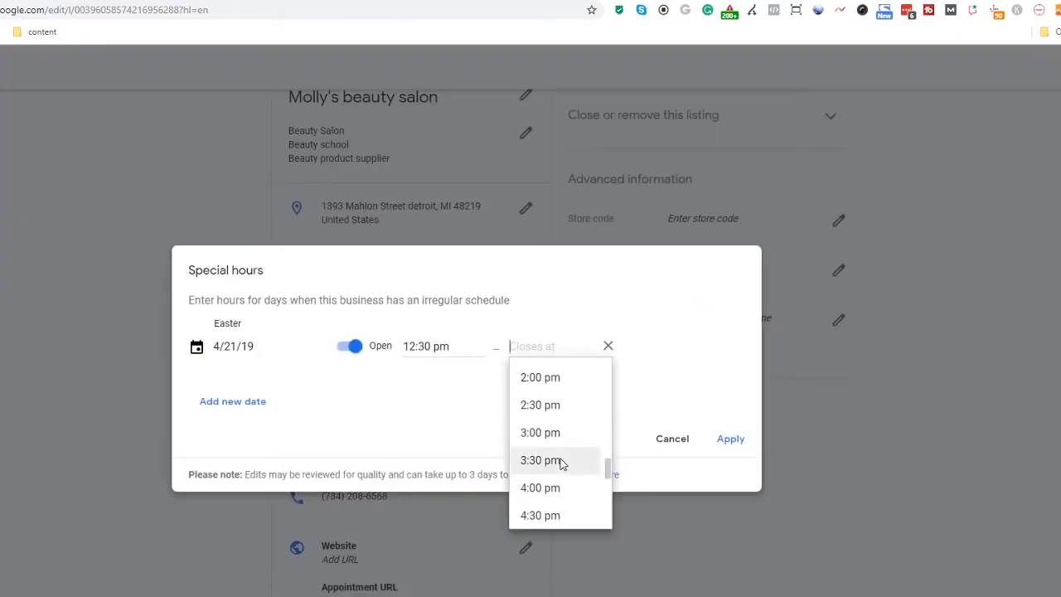
pyautogui.click(564, 461)
pyautogui.click(728, 448)
pyautogui.scroll(-4, 477, 271)
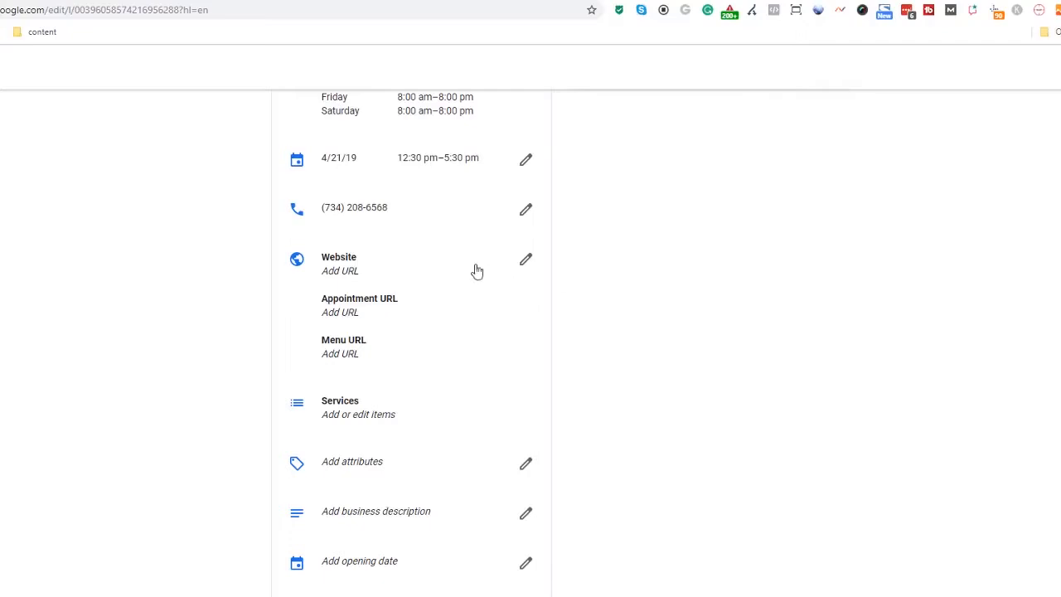
pyautogui.click(525, 258)
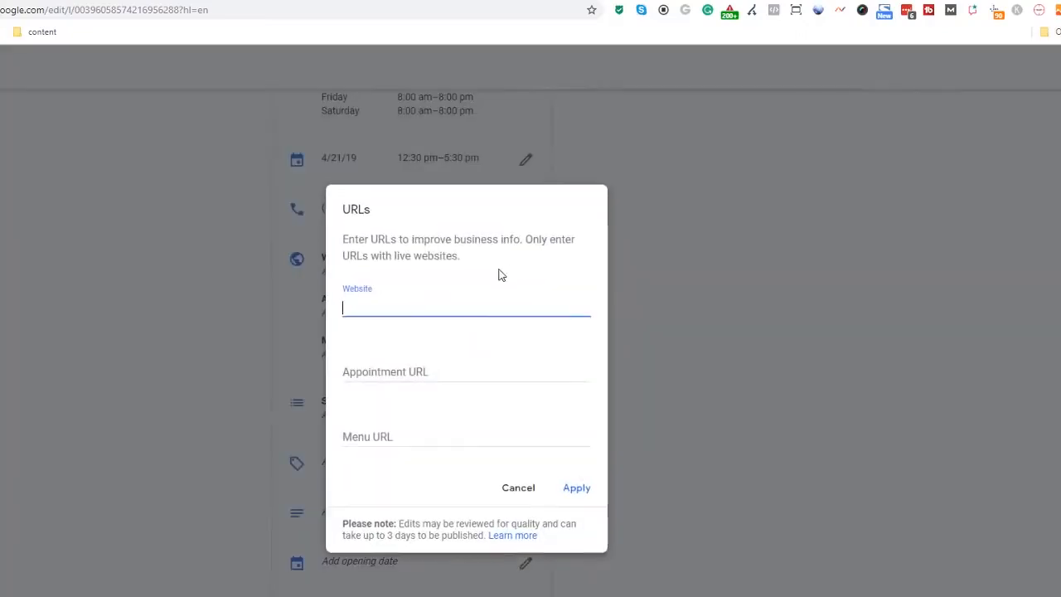
pyautogui.rightClick(448, 305)
pyautogui.click(505, 418)
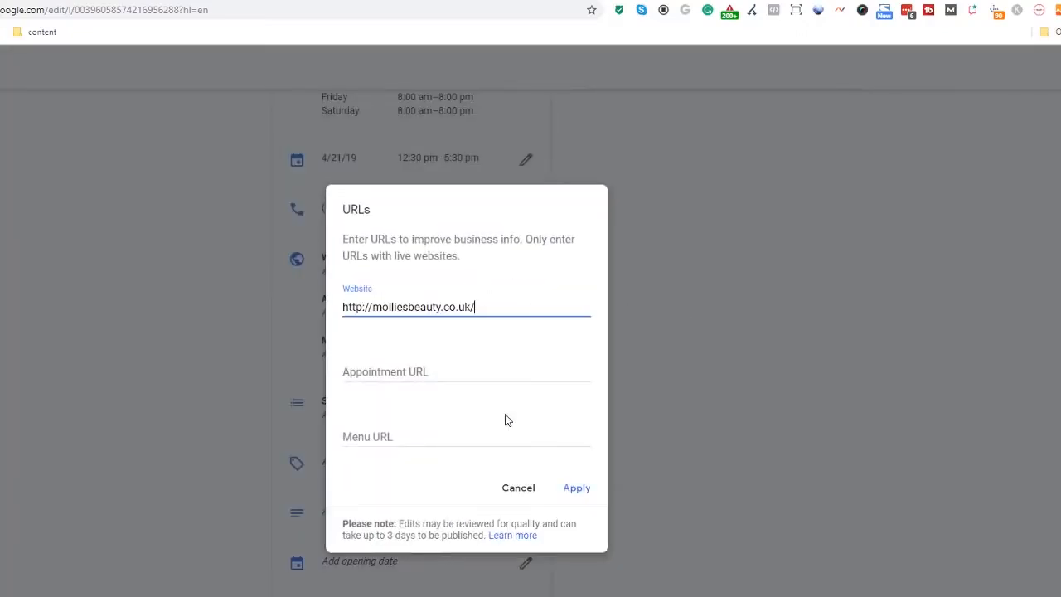
pyautogui.rightClick(445, 371)
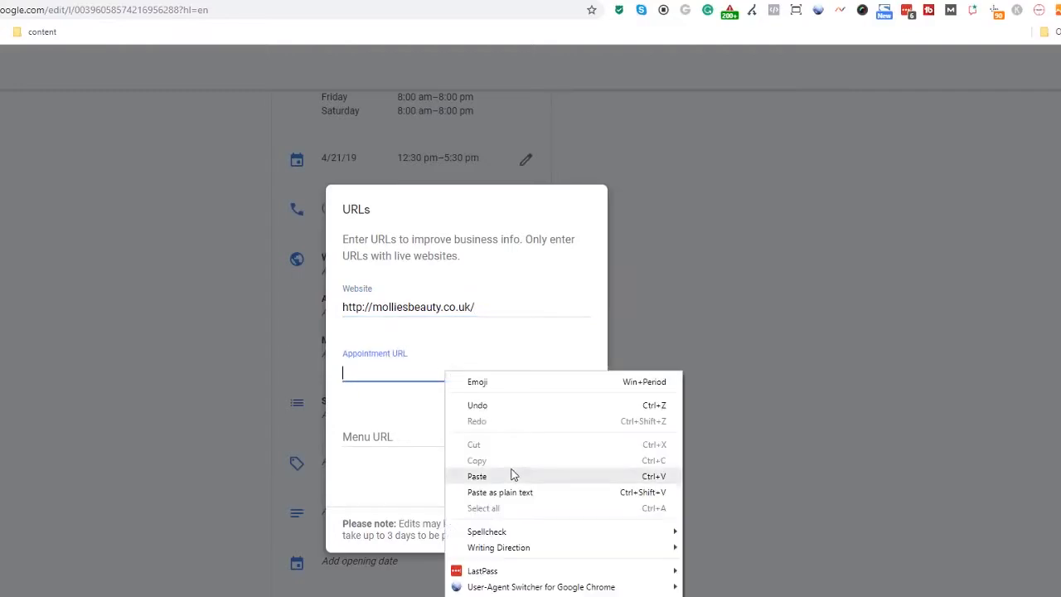
pyautogui.click(476, 476)
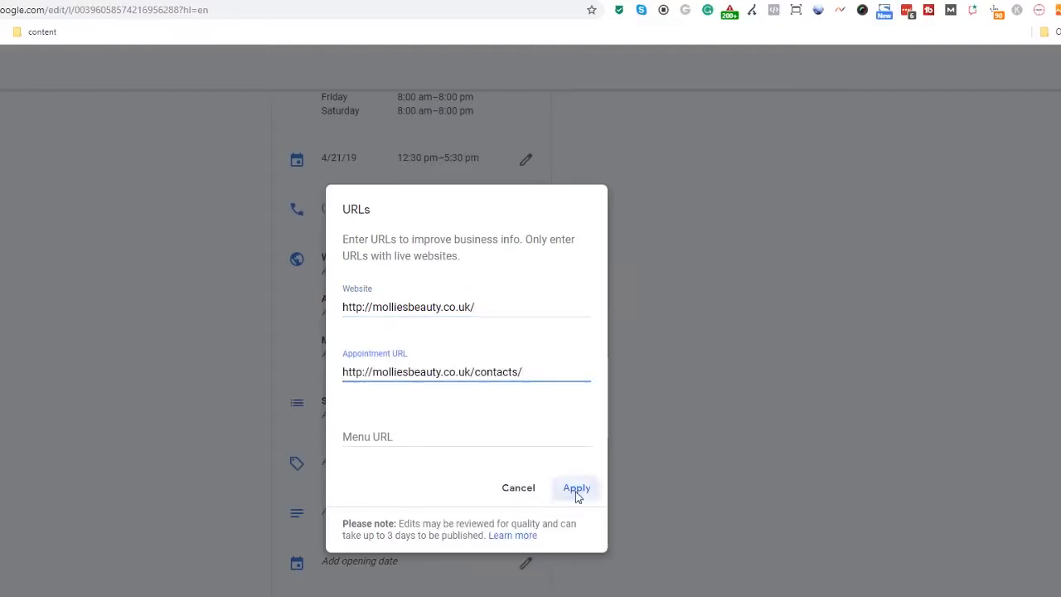
pyautogui.click(577, 491)
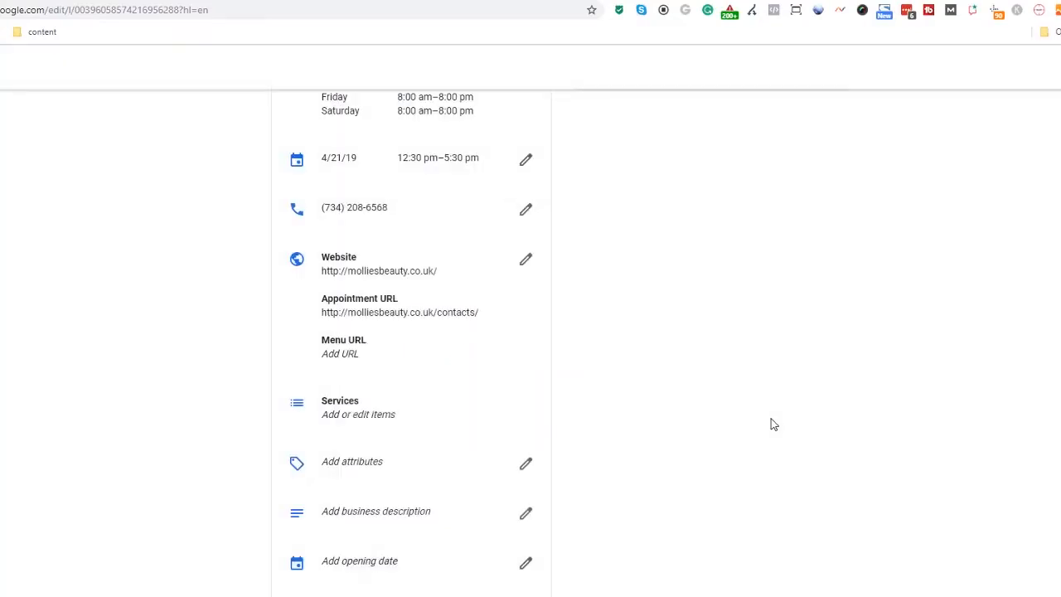
# - Create a Waxing service section with a Half leg item at $25, then return to Info
pyautogui.click(417, 407)
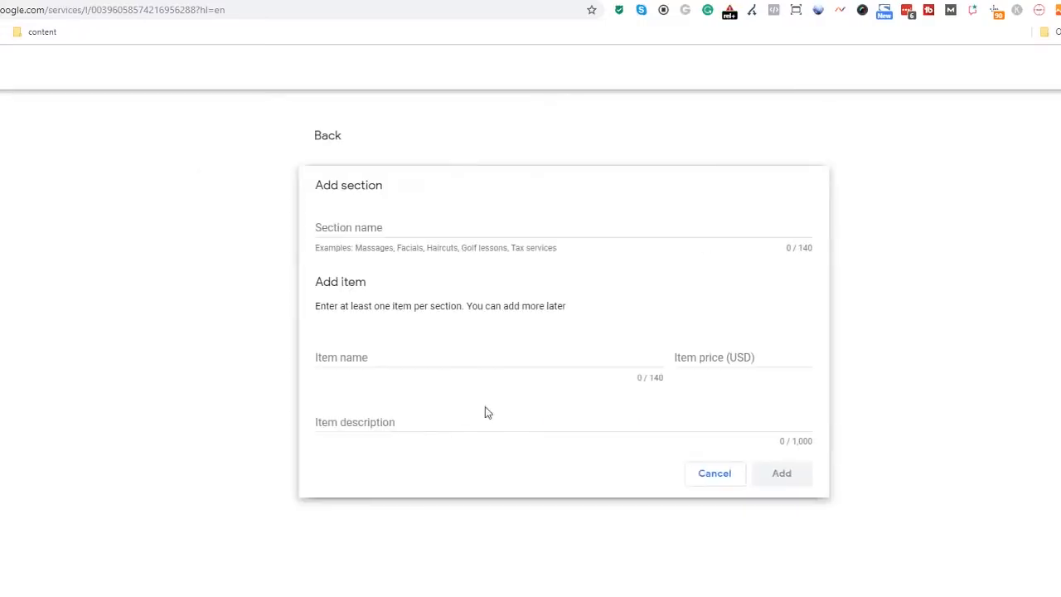
pyautogui.write('Waxing')
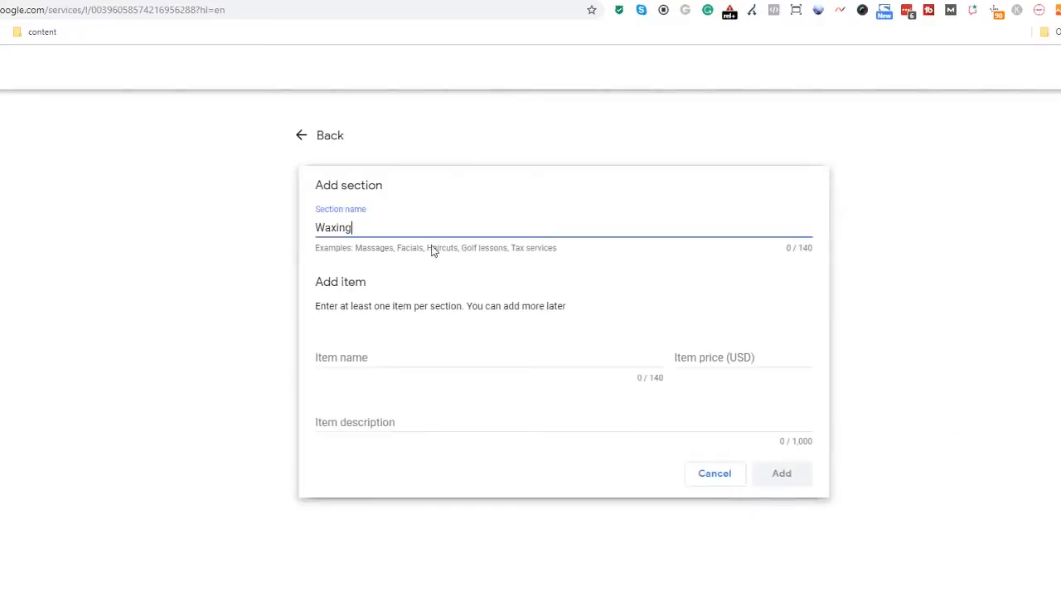
pyautogui.click(398, 361)
pyautogui.write('Half leg')
pyautogui.click(744, 358)
pyautogui.write('25')
pyautogui.click(483, 420)
pyautogui.write('Bla bla bla')
pyautogui.click(803, 482)
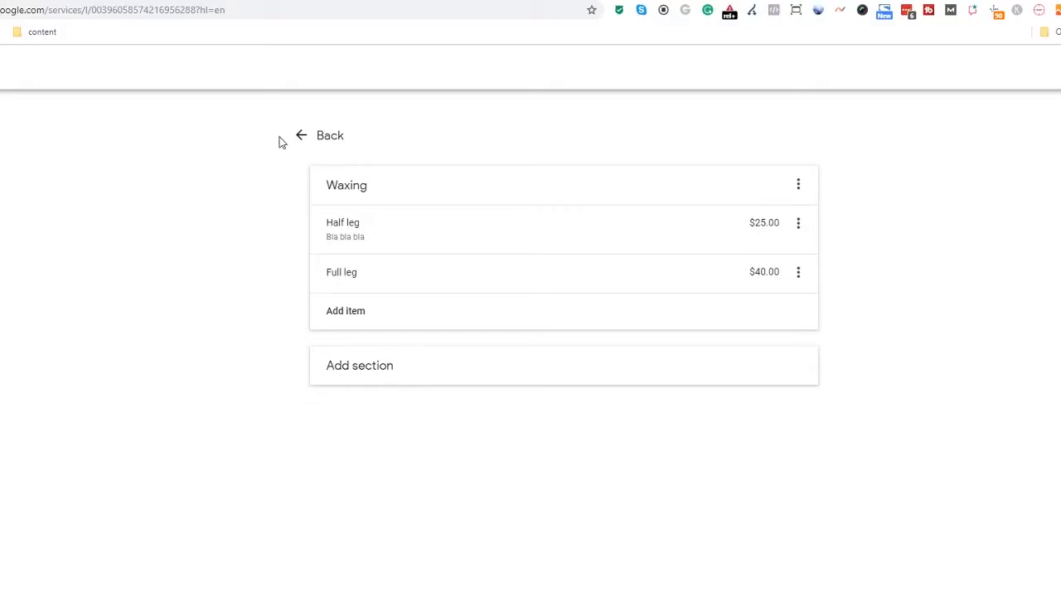
pyautogui.click(314, 137)
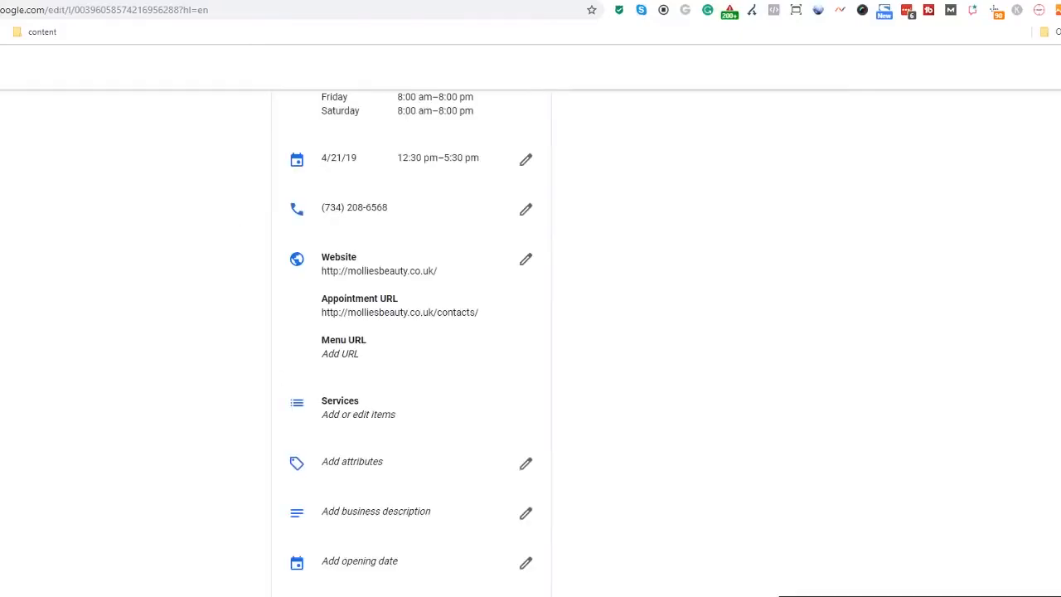
# - Tick the wheelchair accessible elevator, restroom, Hair coloring and Hair perms attributes
pyautogui.click(526, 465)
pyautogui.click(514, 242)
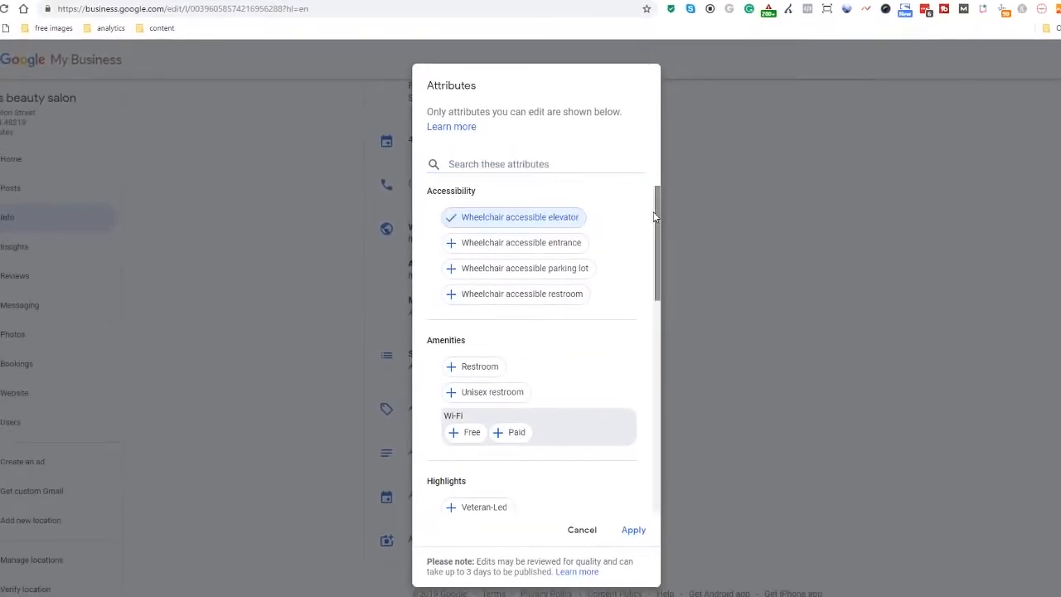
pyautogui.scroll(-2, 658, 224)
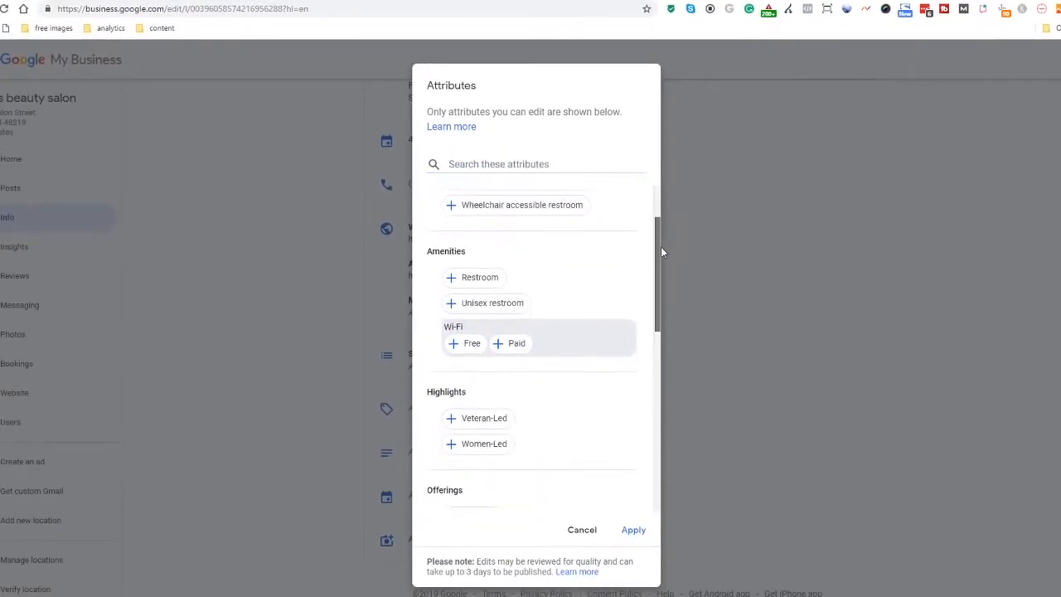
pyautogui.click(481, 267)
pyautogui.moveTo(660, 242); pyautogui.dragTo(655, 351)
pyautogui.click(497, 325)
pyautogui.click(497, 351)
# - Add Cash-only, Checks, American Express and China Union Pay as payment options, then apply
pyautogui.scroll(-3, 502, 234)
pyautogui.click(480, 326)
pyautogui.click(475, 352)
pyautogui.click(497, 394)
pyautogui.click(588, 397)
pyautogui.scroll(-2, 588, 396)
pyautogui.click(634, 531)
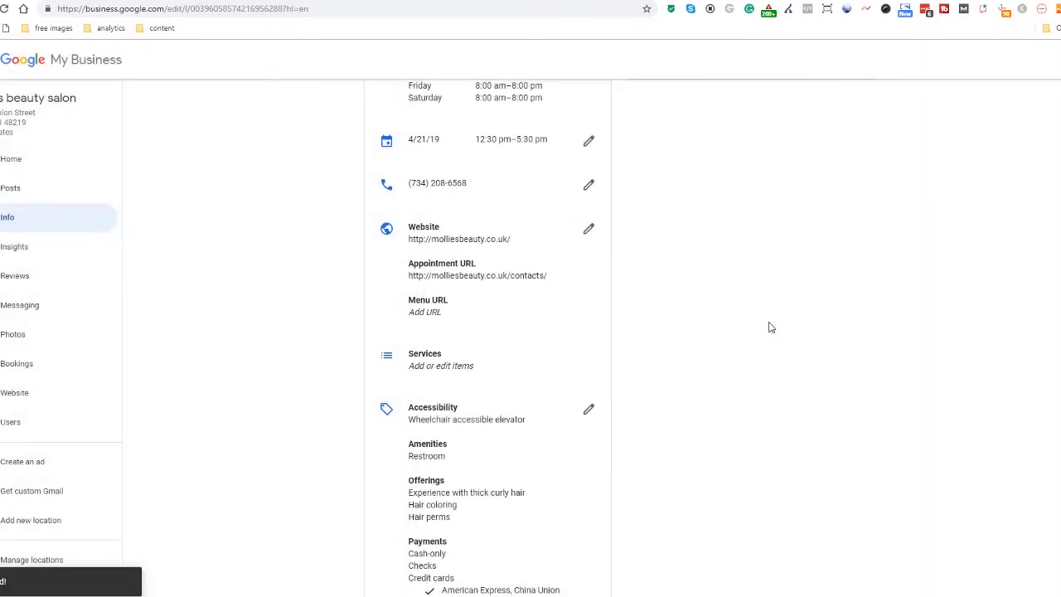
# - Paste the two-paragraph salon description and set the opening date to February 15, 2018
pyautogui.scroll(-2, 767, 329)
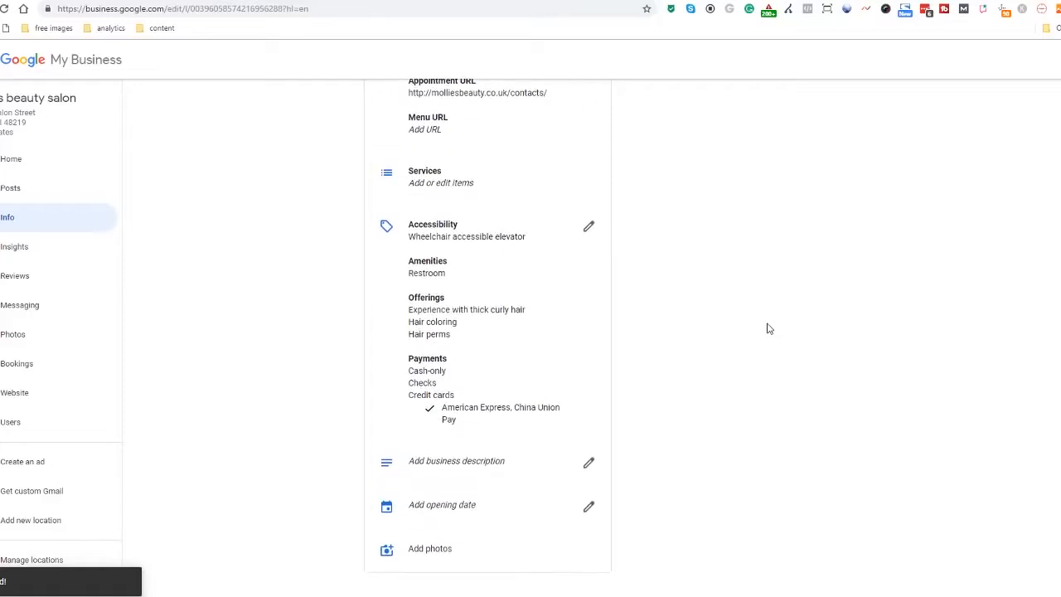
pyautogui.click(588, 451)
pyautogui.write("Situated in the heart of Ripponden, Mollie's is a modern and friendly salon offering a wide variety of the latest treatments. With easy access and ample parking to the rear, it is the perfect place to relax and unwind.  Hi, I'm Mollie, the owner of Ripponden's newest Beauty Salon. I have been qualified in Beauty Therapy for 8 years now and as well as doing a bit of mobile beauty I have also built a good reputation having worked at one of the most reputable salons in Halifax for the past 4 years. At the end of 2015 I decided it was the right time to go on my own and open my own salon, and so Mollie's was born! I offer a wide variety of treatments but have always specialised in HD Brows.")
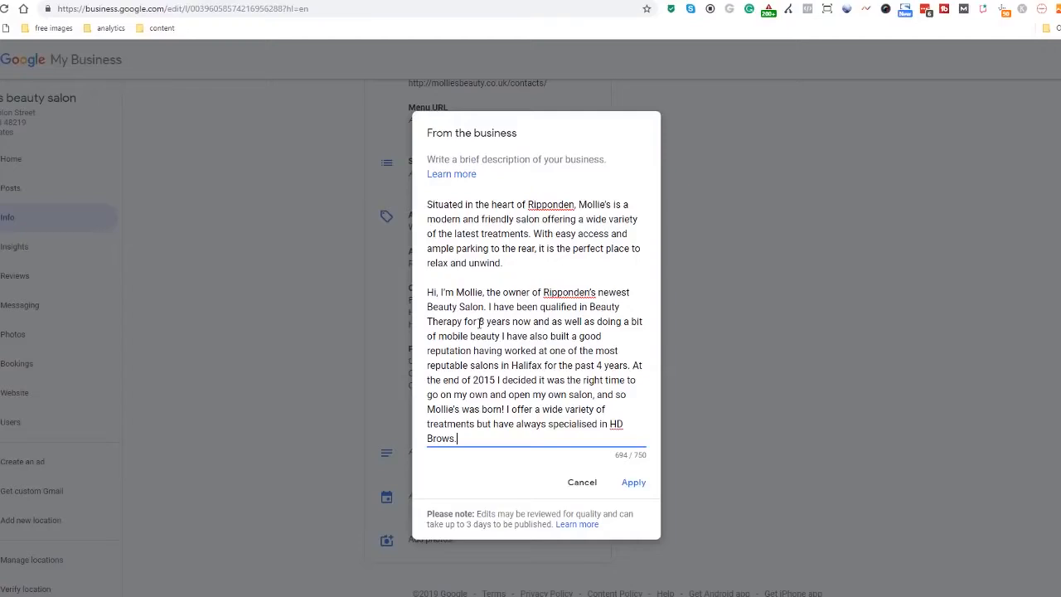
pyautogui.click(634, 483)
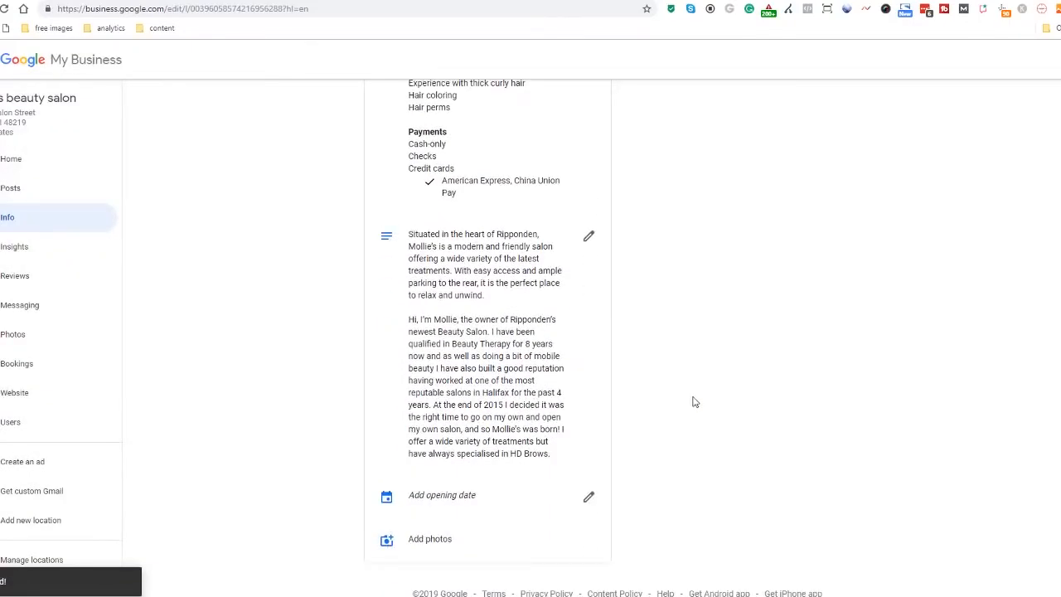
pyautogui.click(588, 498)
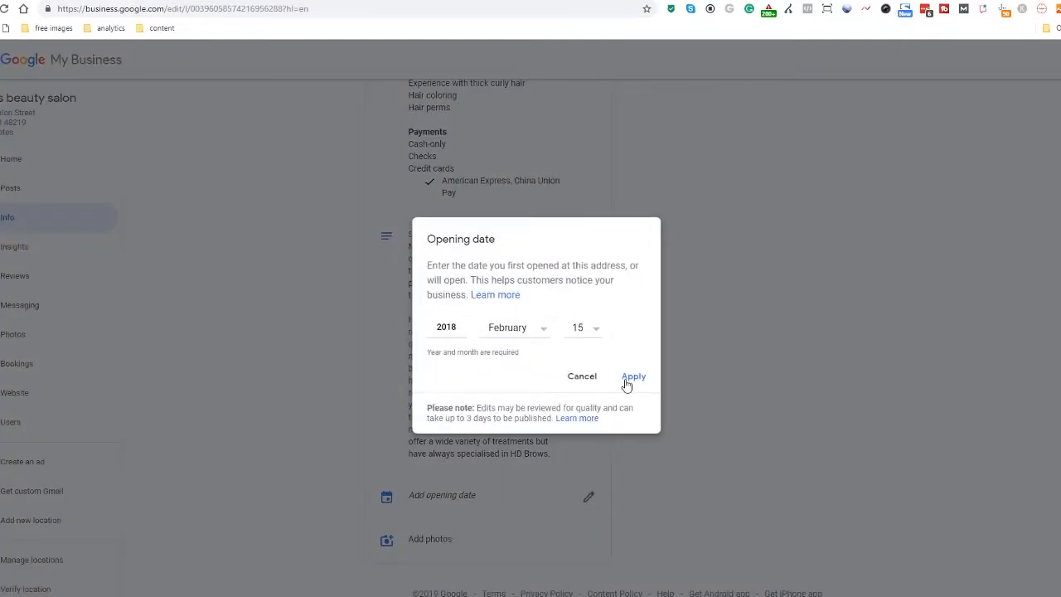
pyautogui.click(630, 377)
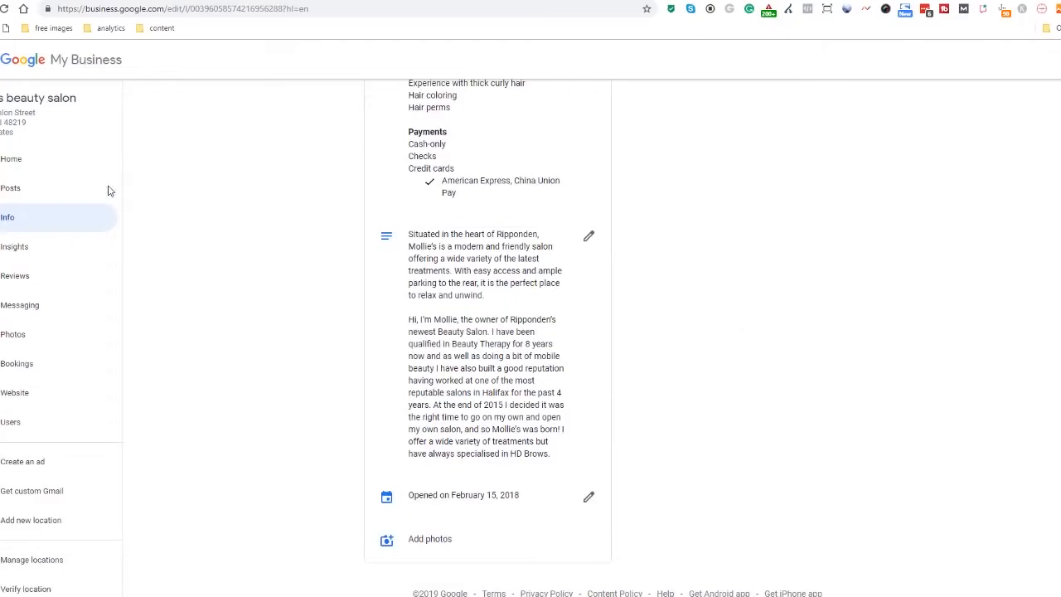
# - Set logo2.png as the business logo on the Photos page
pyautogui.click(33, 159)
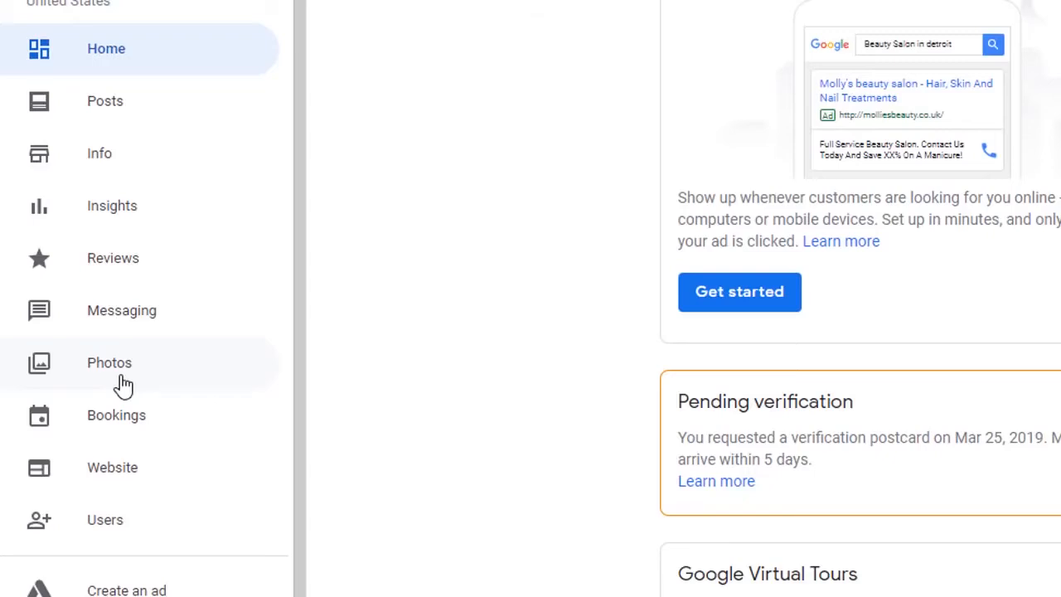
pyautogui.click(123, 384)
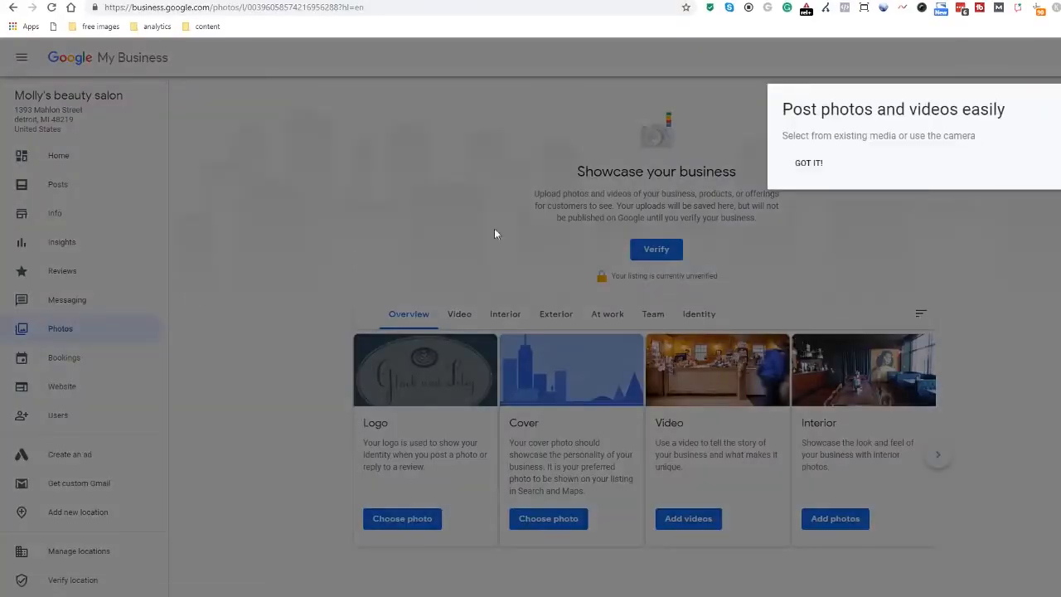
pyautogui.click(806, 164)
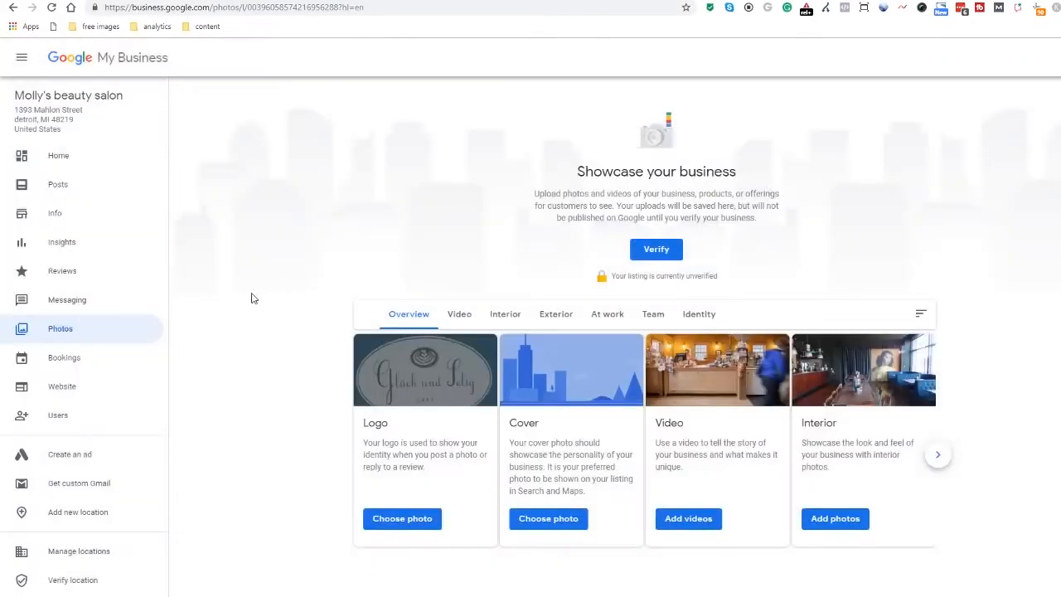
pyautogui.click(402, 518)
pyautogui.click(563, 356)
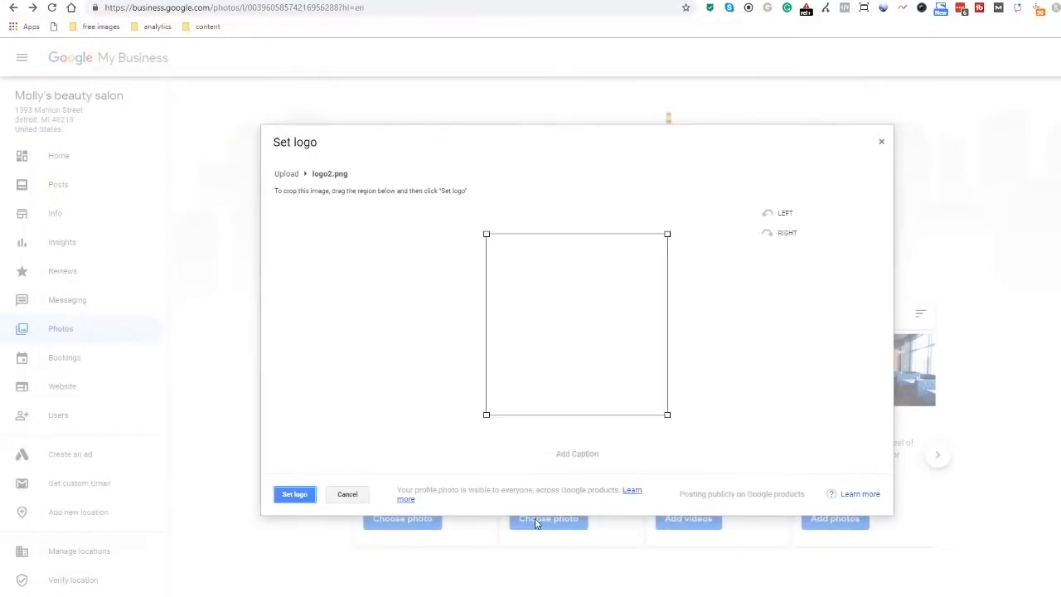
pyautogui.click(294, 494)
# - Upload three interior photos, including the sofa photo, under the Interior category
pyautogui.click(505, 121)
pyautogui.click(655, 400)
pyautogui.click(617, 335)
pyautogui.doubleClick(422, 111)
pyautogui.scroll(1, 574, 282)
pyautogui.click(1053, 108)
pyautogui.click(577, 334)
pyautogui.doubleClick(199, 87)
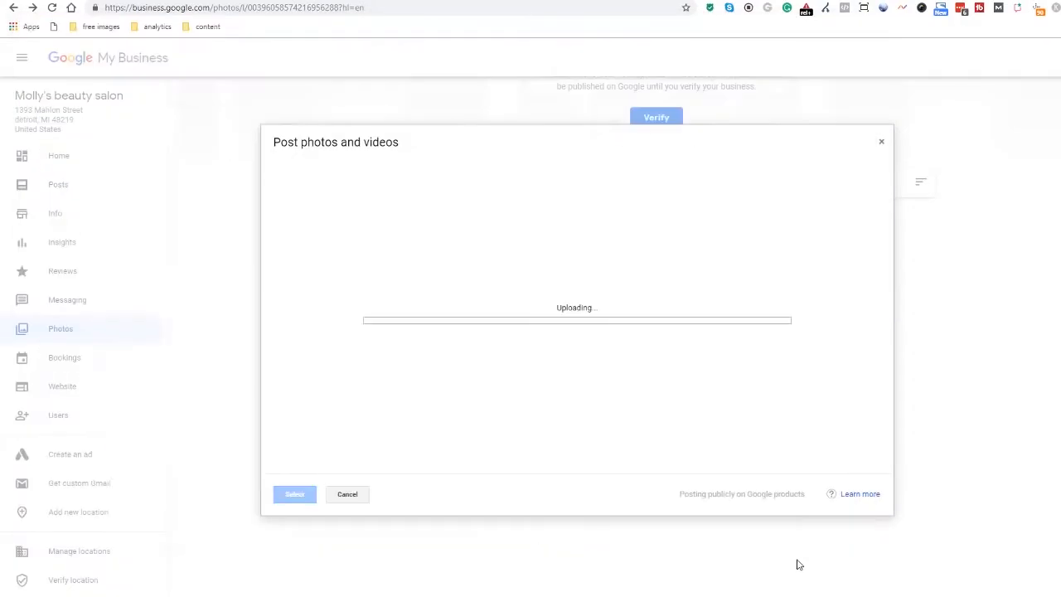
pyautogui.click(1053, 108)
pyautogui.click(606, 335)
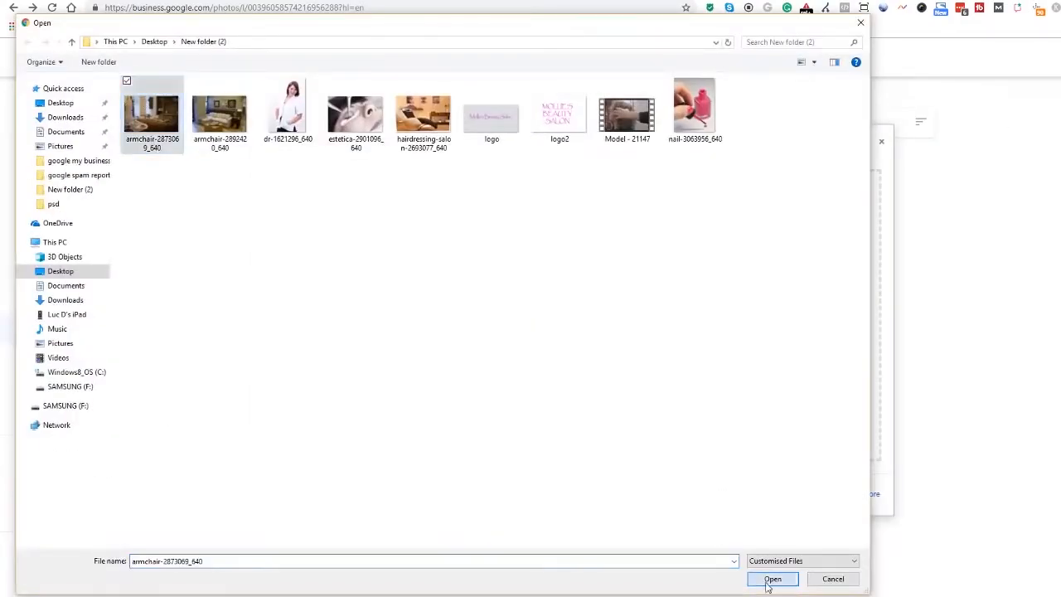
pyautogui.click(768, 576)
# - Upload a team photo under the Team category
pyautogui.click(653, 122)
pyautogui.click(647, 393)
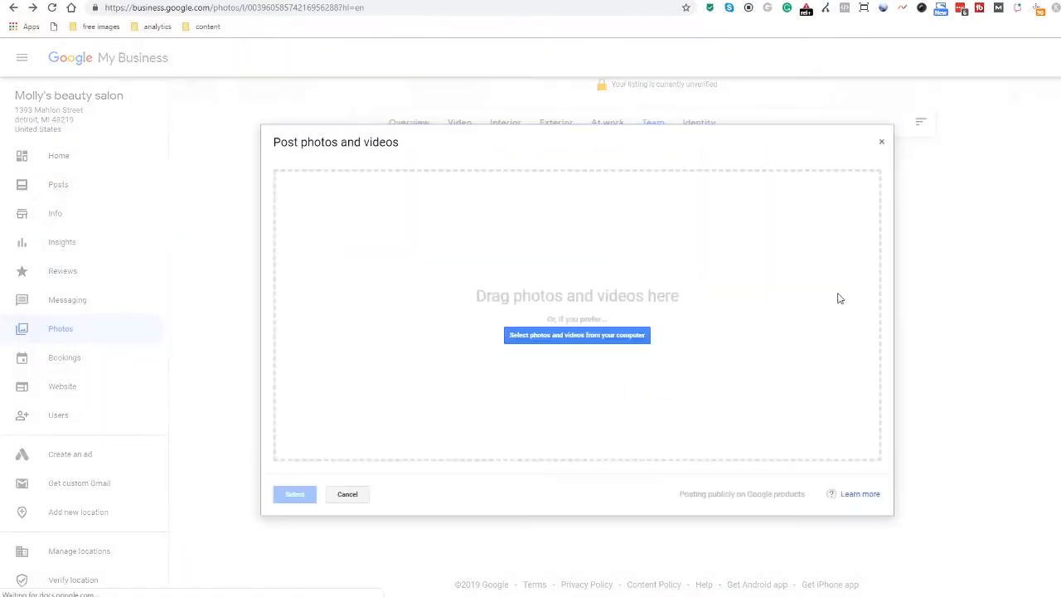
pyautogui.click(536, 340)
pyautogui.click(770, 578)
# - Upload the salon video under the Video category, then return to all photos
pyautogui.click(459, 122)
pyautogui.click(663, 393)
pyautogui.click(618, 338)
pyautogui.click(154, 94)
pyautogui.click(771, 581)
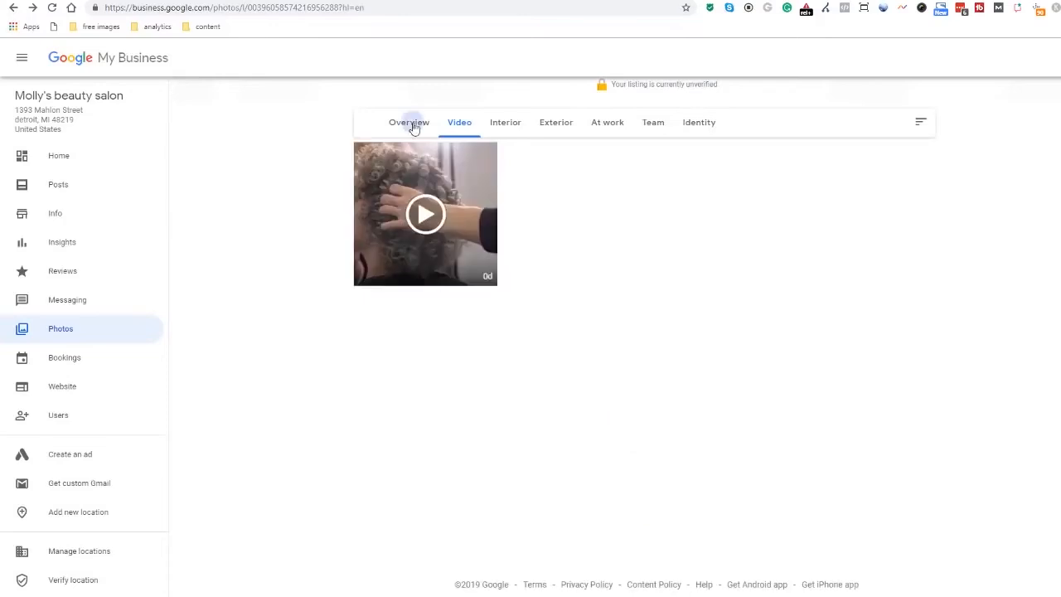
pyautogui.click(408, 122)
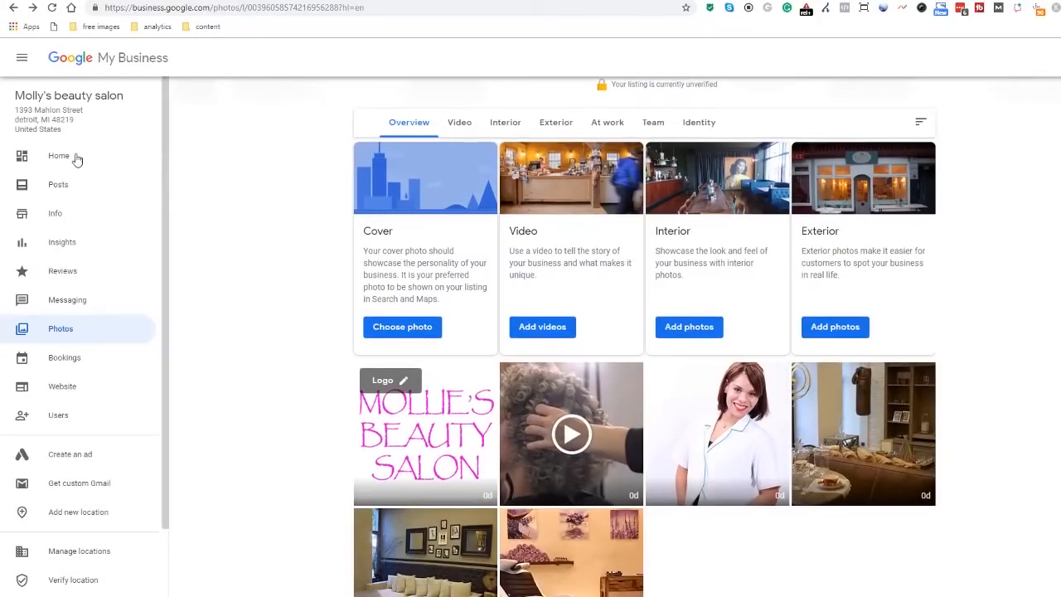